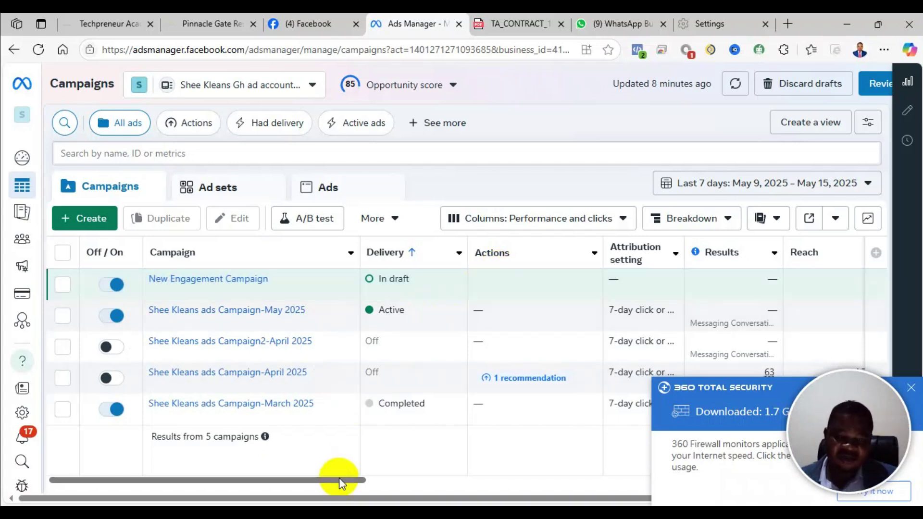
Visit the Shee Kleans Facebook page, return to the Ads Manager campaigns list and dismiss the Opportunity score recommendations.
{"action": "left_click_drag", "start_coordinate": [338, 480], "coordinate": [476, 480]}
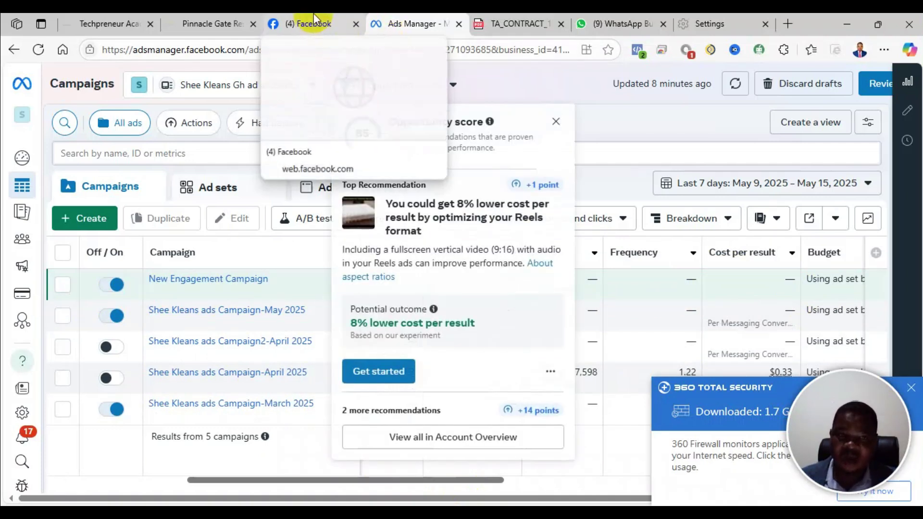
{"action": "left_click", "coordinate": [303, 24]}
{"action": "mouse_move", "coordinate": [418, 19]}
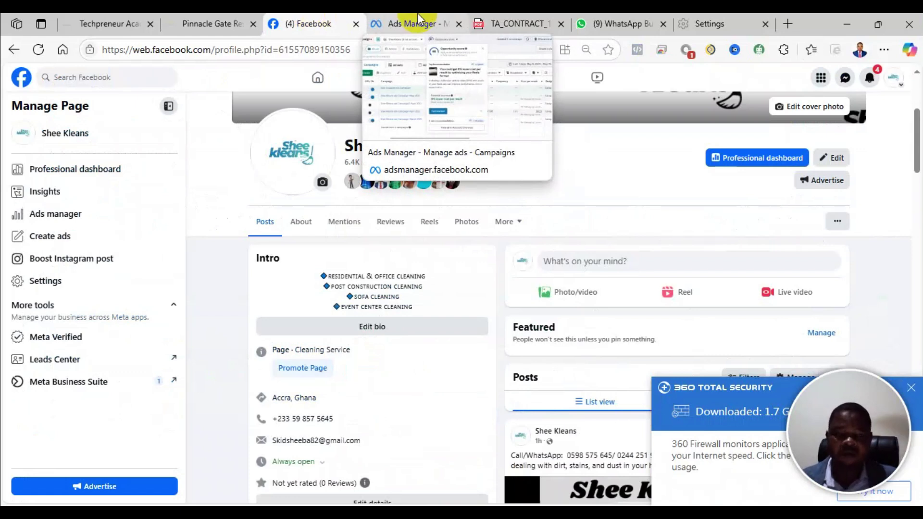
{"action": "left_click", "coordinate": [418, 16]}
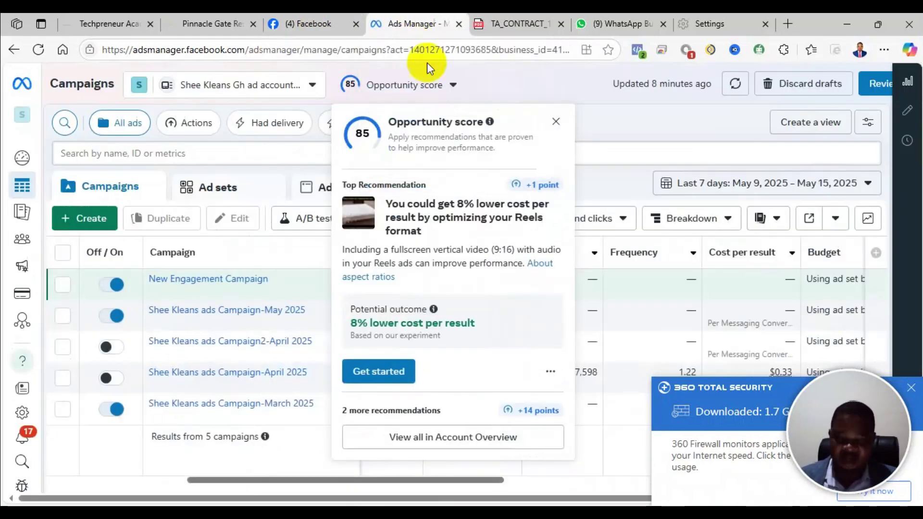
{"action": "left_click", "coordinate": [556, 122]}
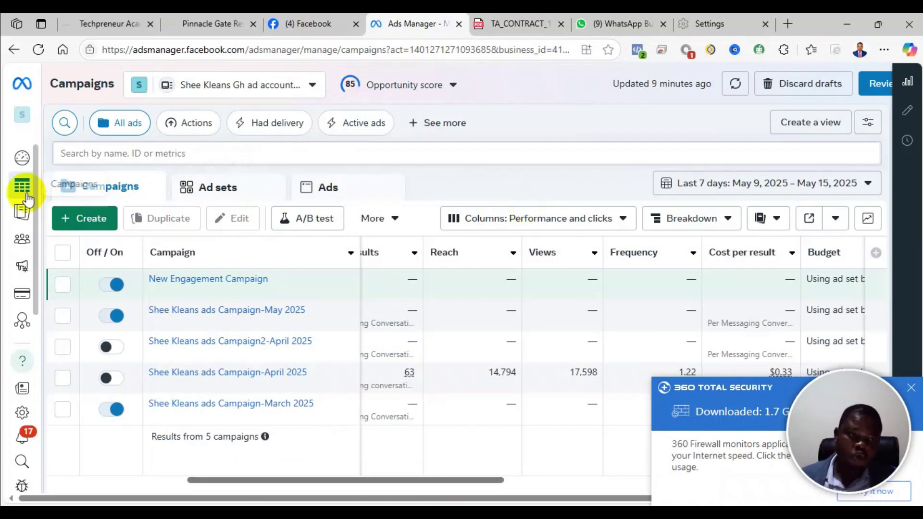
Open Billing & payments in a new tab and show the ad account's payment settings.
{"action": "mouse_move", "coordinate": [16, 212]}
{"action": "right_click", "coordinate": [73, 302]}
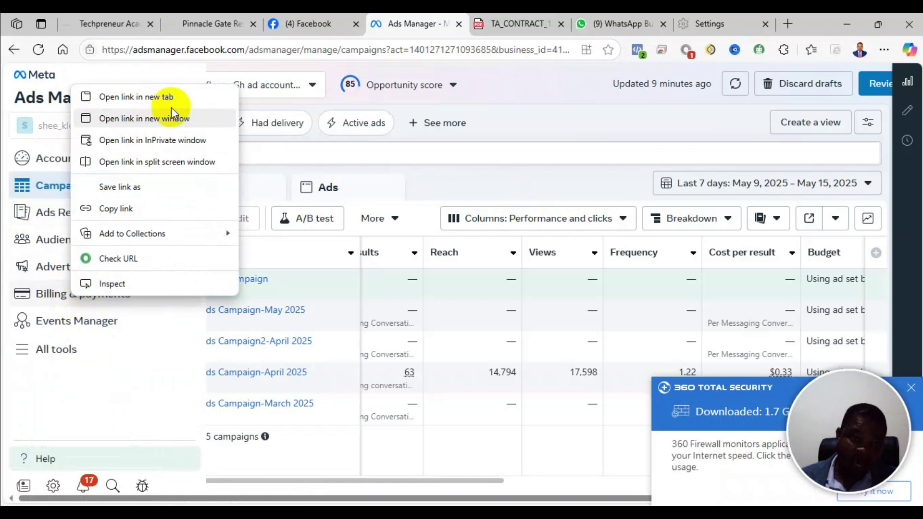
{"action": "left_click", "coordinate": [190, 98]}
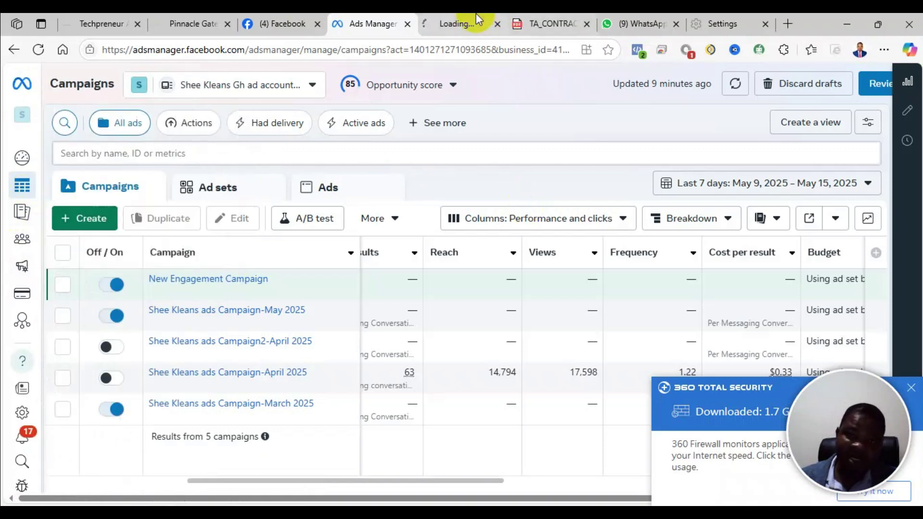
{"action": "left_click", "coordinate": [469, 22]}
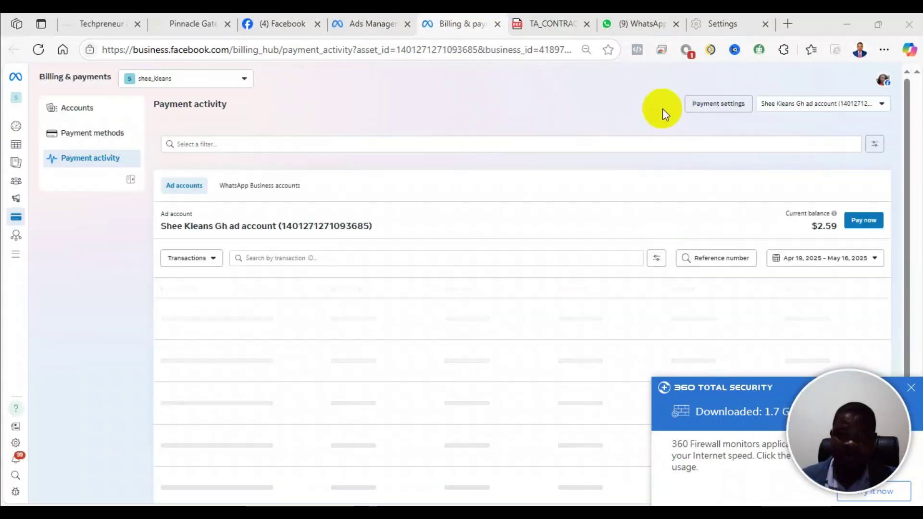
{"action": "left_click", "coordinate": [713, 103]}
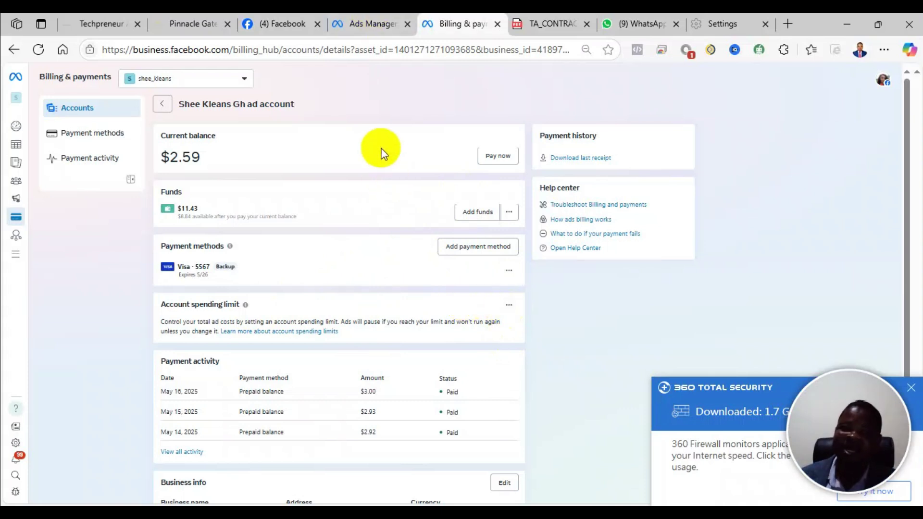
Check the Account spending limit options, then dismiss them without setting a limit.
{"action": "left_click", "coordinate": [507, 312]}
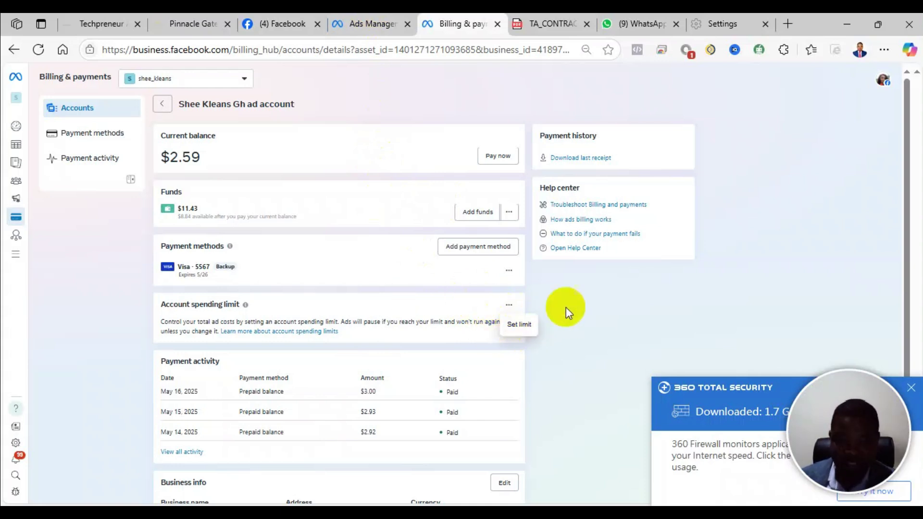
{"action": "left_click", "coordinate": [597, 298]}
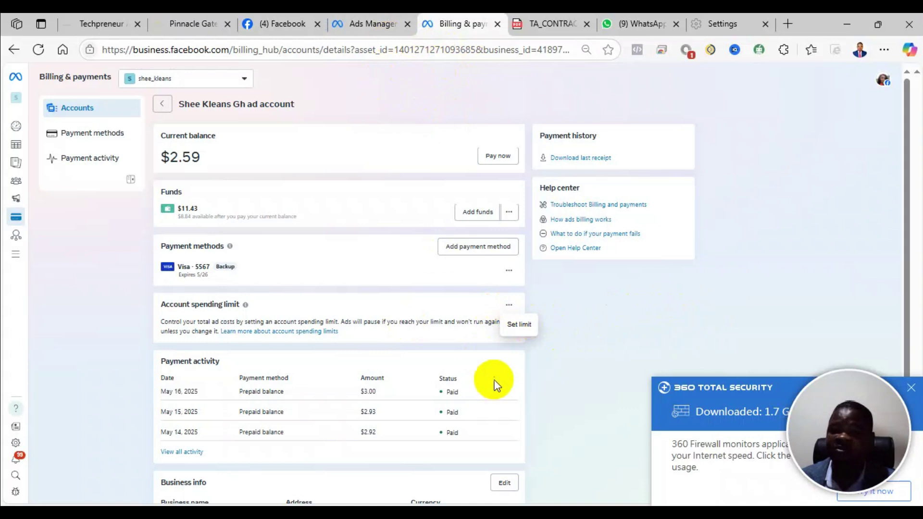
{"action": "left_click", "coordinate": [387, 22]}
{"action": "left_click", "coordinate": [412, 100]}
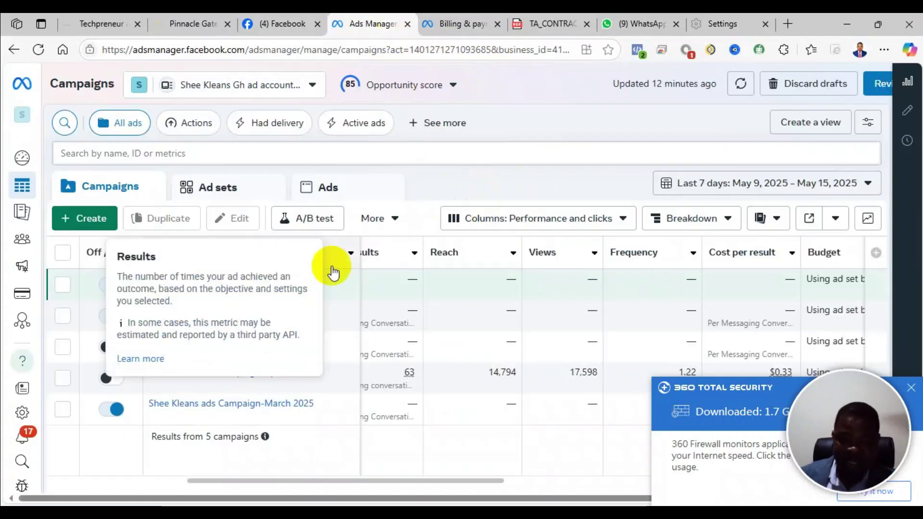
{"action": "left_click", "coordinate": [557, 123]}
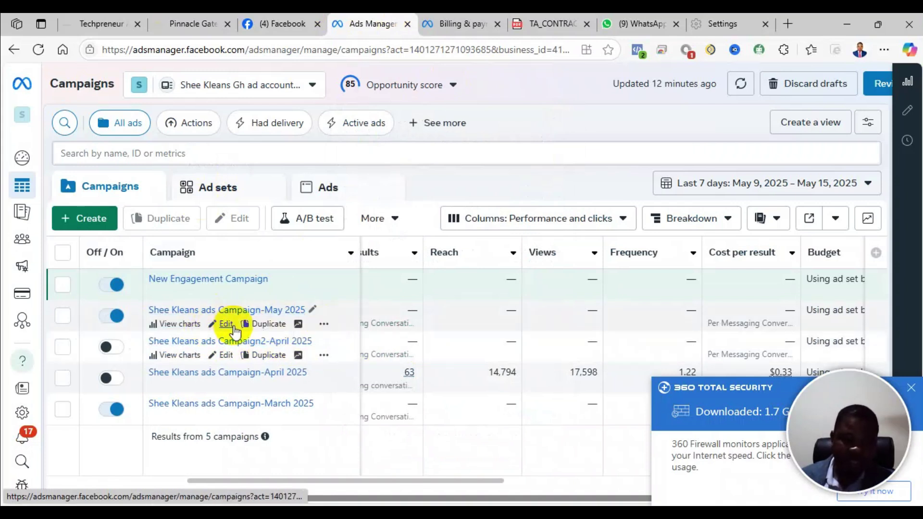
{"action": "left_click", "coordinate": [224, 326]}
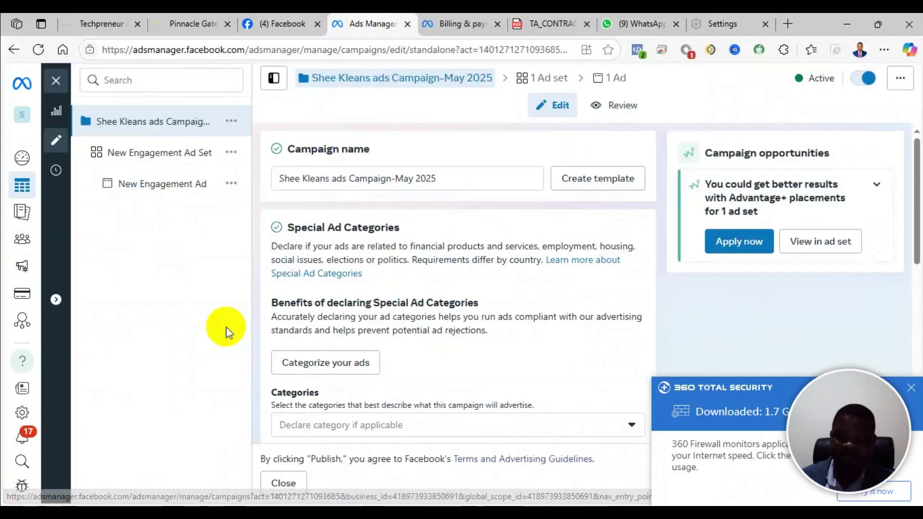
{"action": "left_click", "coordinate": [155, 153]}
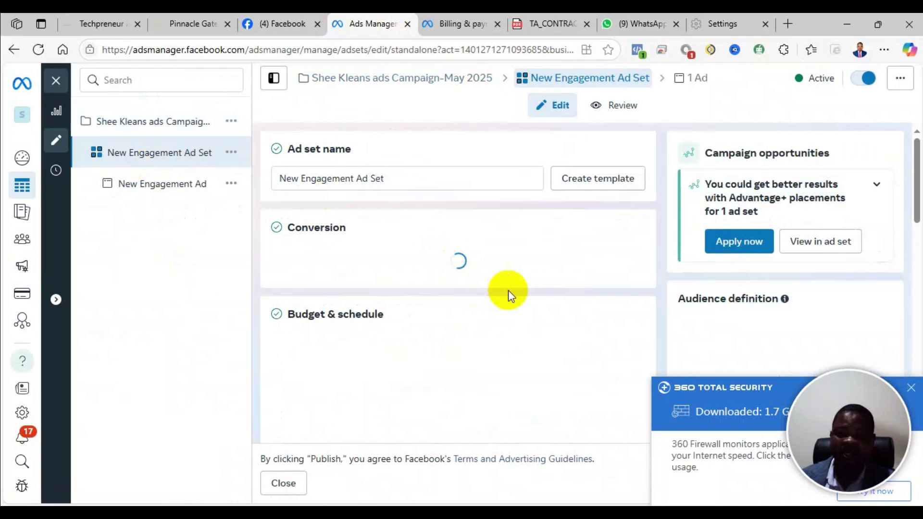
{"action": "left_click_drag", "start_coordinate": [884, 411], "coordinate": [101, 410]}
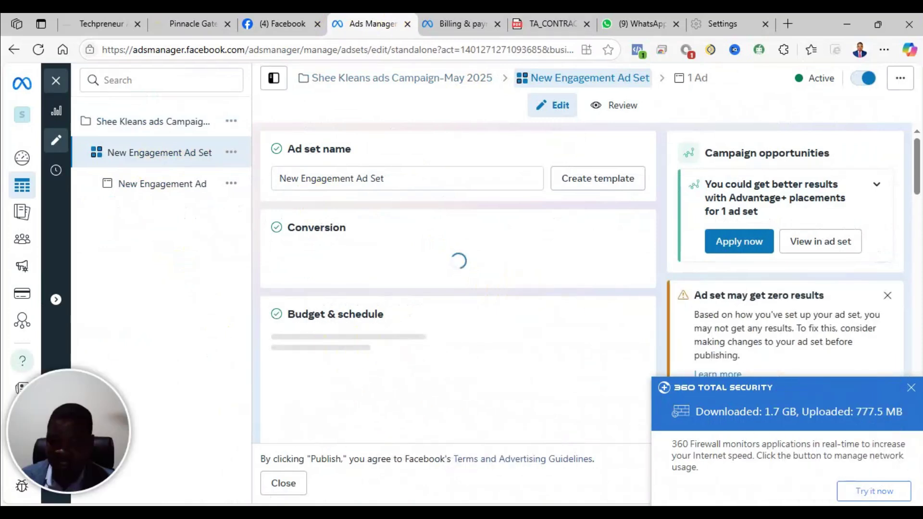
{"action": "left_click", "coordinate": [910, 387]}
{"action": "scroll", "coordinate": [570, 349], "scroll_direction": "down", "scroll_amount": 15}
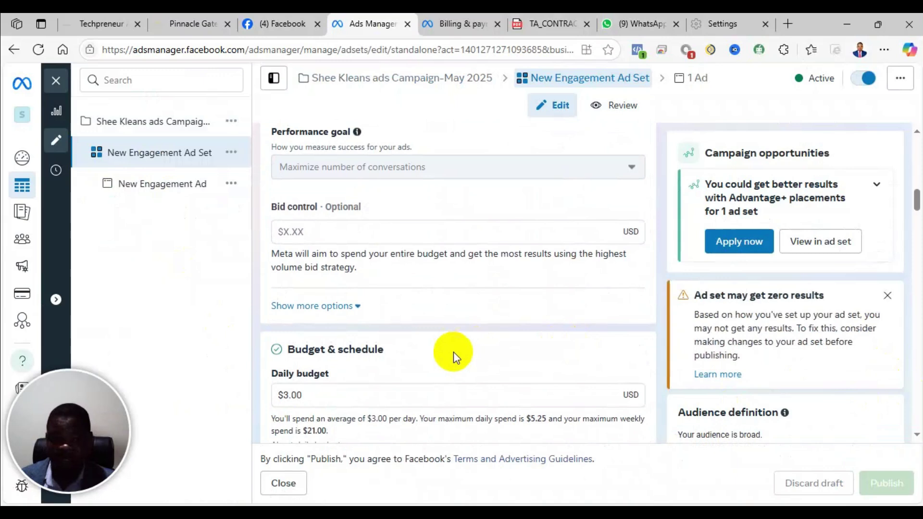
{"action": "scroll", "coordinate": [454, 353], "scroll_direction": "down", "scroll_amount": 10}
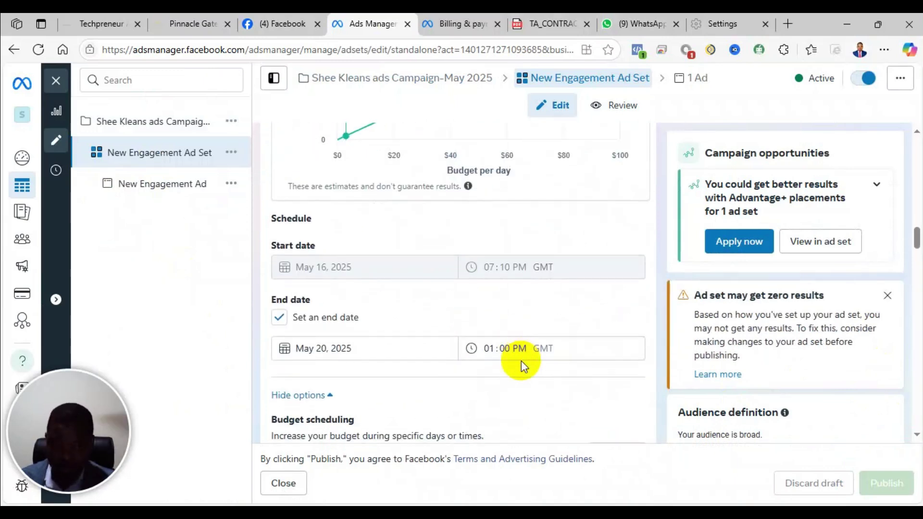
{"action": "scroll", "coordinate": [423, 325], "scroll_direction": "down", "scroll_amount": 6}
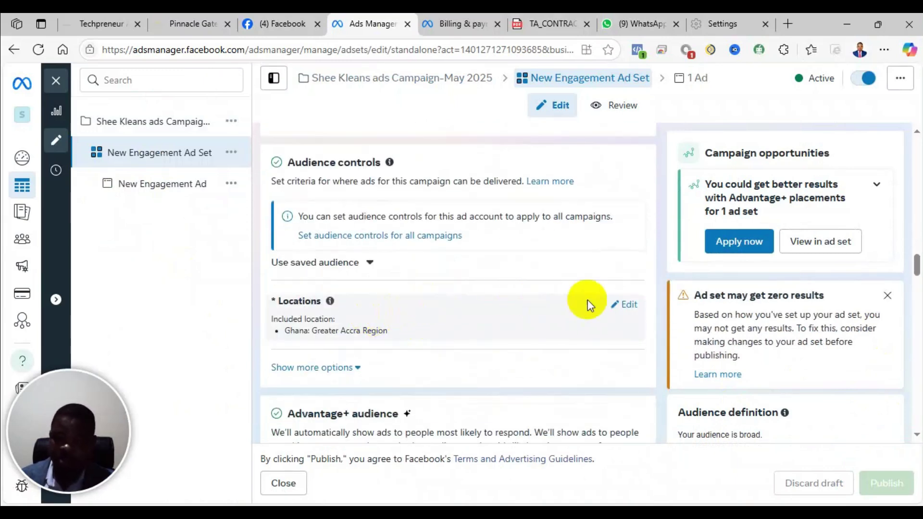
{"action": "scroll", "coordinate": [588, 303], "scroll_direction": "down", "scroll_amount": 3}
{"action": "scroll", "coordinate": [397, 155], "scroll_direction": "up", "scroll_amount": 2}
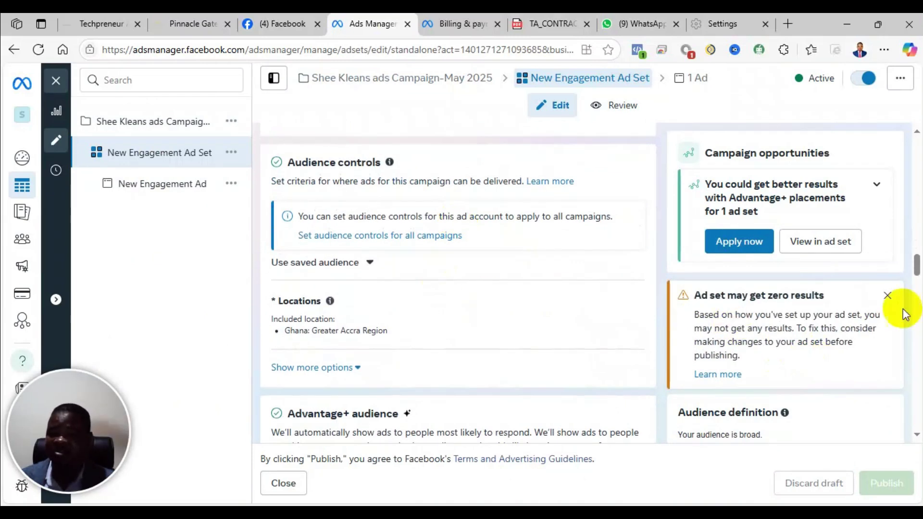
{"action": "mouse_move", "coordinate": [617, 311]}
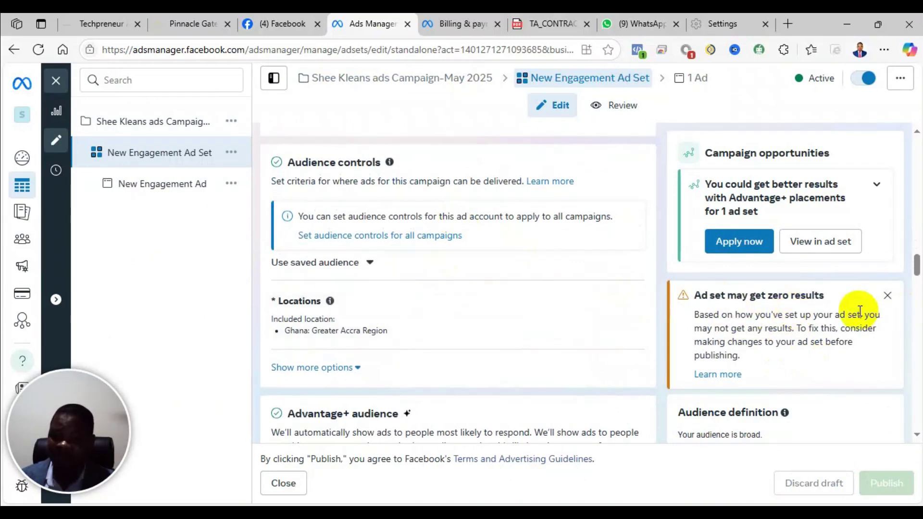
{"action": "scroll", "coordinate": [854, 307], "scroll_direction": "down", "scroll_amount": 4}
{"action": "scroll", "coordinate": [489, 281], "scroll_direction": "up", "scroll_amount": 4}
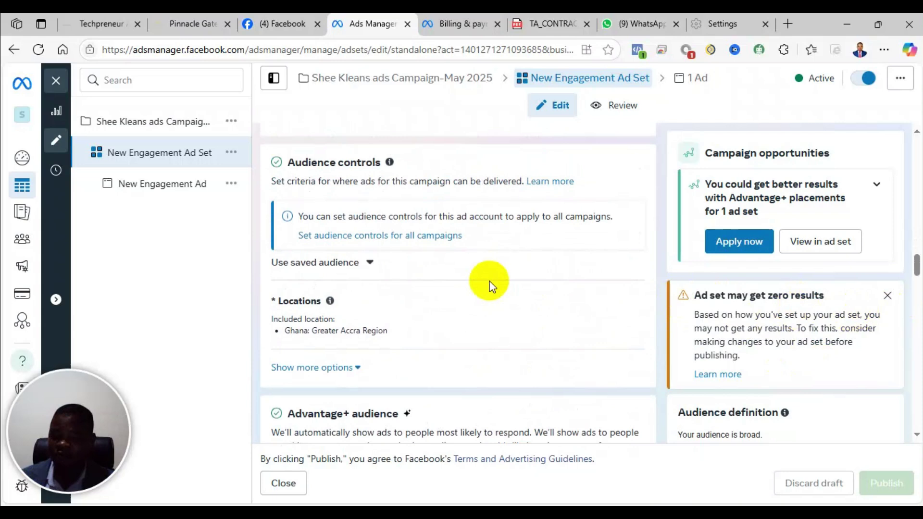
{"action": "mouse_move", "coordinate": [489, 297]}
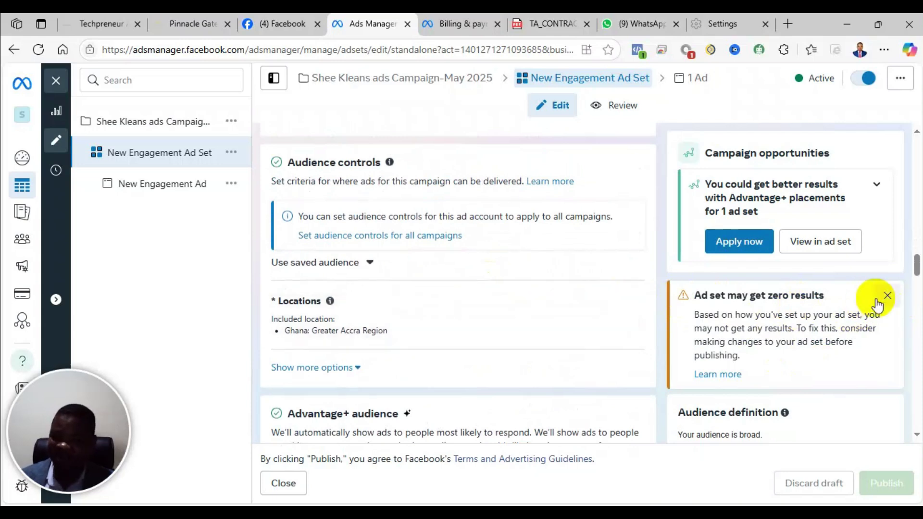
{"action": "scroll", "coordinate": [769, 283], "scroll_direction": "down", "scroll_amount": 1}
{"action": "scroll", "coordinate": [598, 244], "scroll_direction": "up", "scroll_amount": 1}
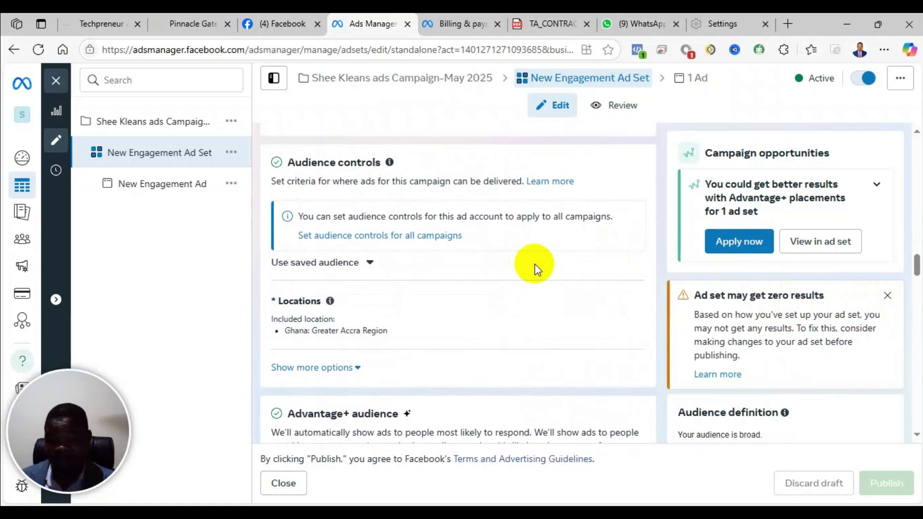
{"action": "scroll", "coordinate": [377, 305], "scroll_direction": "down", "scroll_amount": 3}
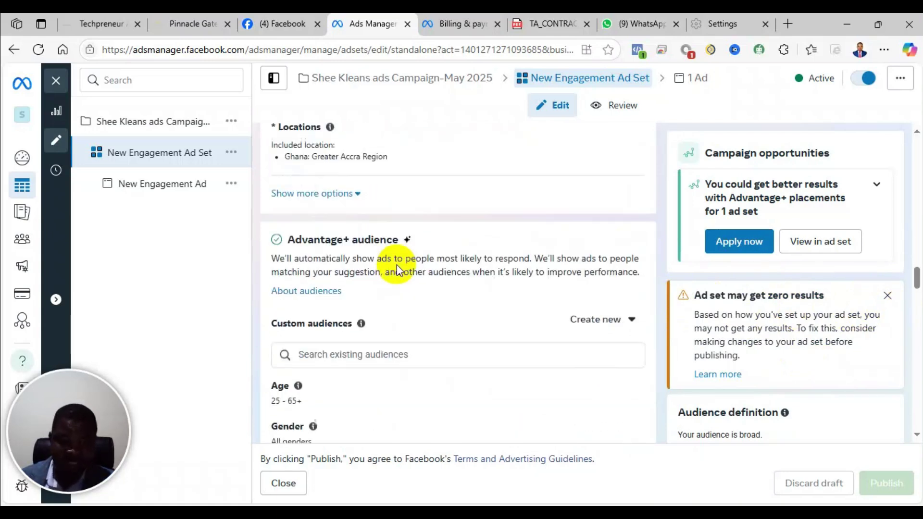
{"action": "scroll", "coordinate": [330, 335], "scroll_direction": "down", "scroll_amount": 4}
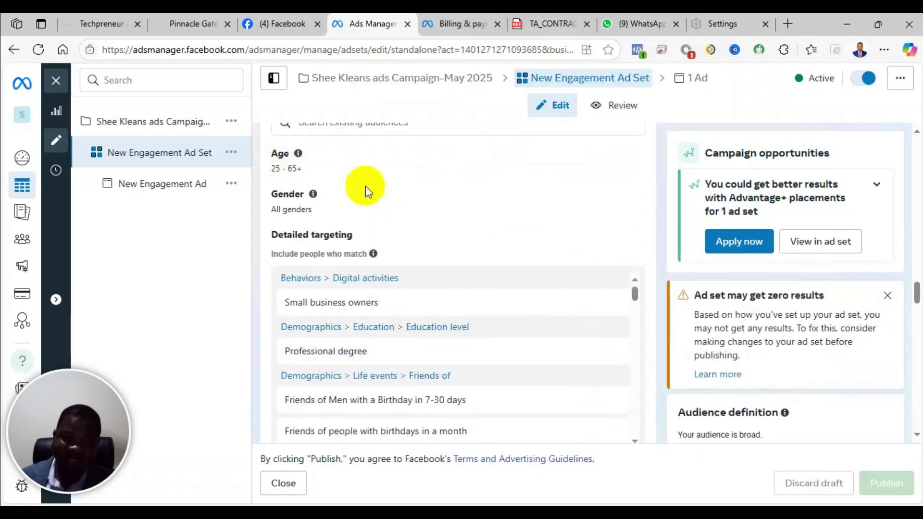
{"action": "scroll", "coordinate": [337, 230], "scroll_direction": "up", "scroll_amount": 2}
{"action": "scroll", "coordinate": [356, 276], "scroll_direction": "down", "scroll_amount": 1}
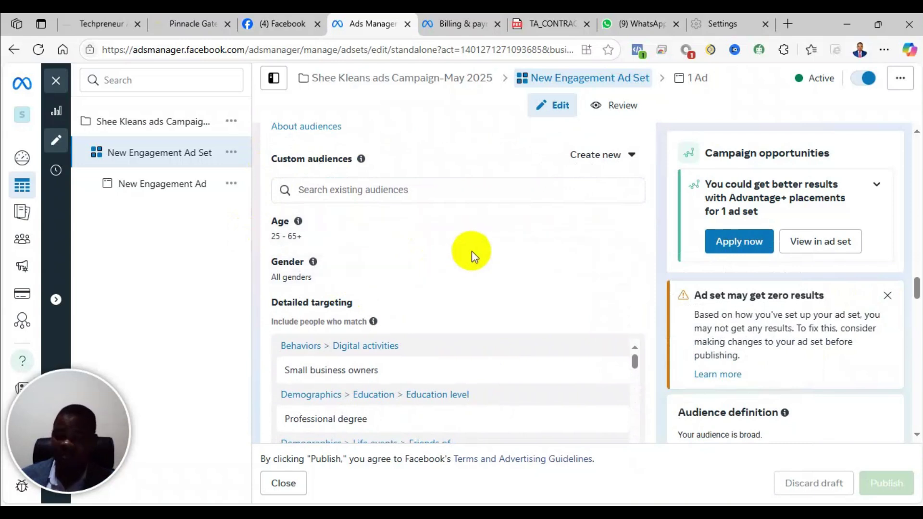
{"action": "scroll", "coordinate": [476, 245], "scroll_direction": "up", "scroll_amount": 3}
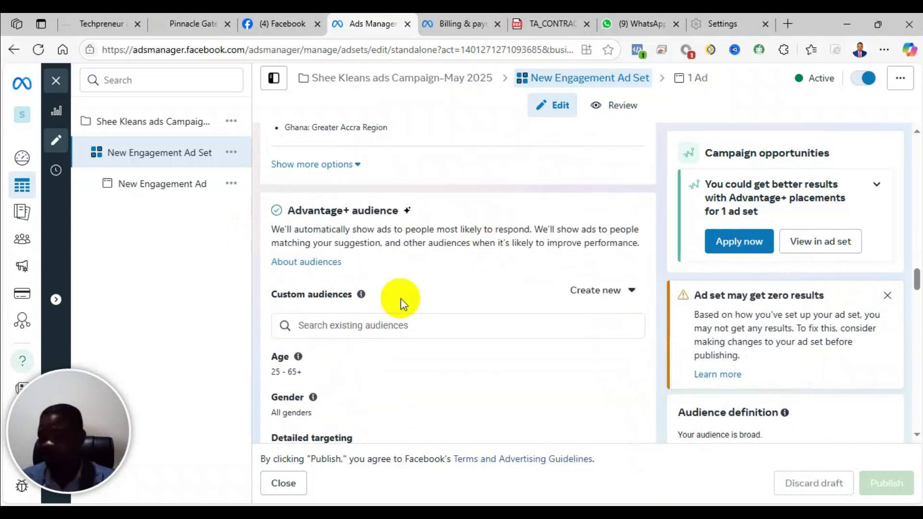
{"action": "scroll", "coordinate": [400, 298], "scroll_direction": "down", "scroll_amount": 1}
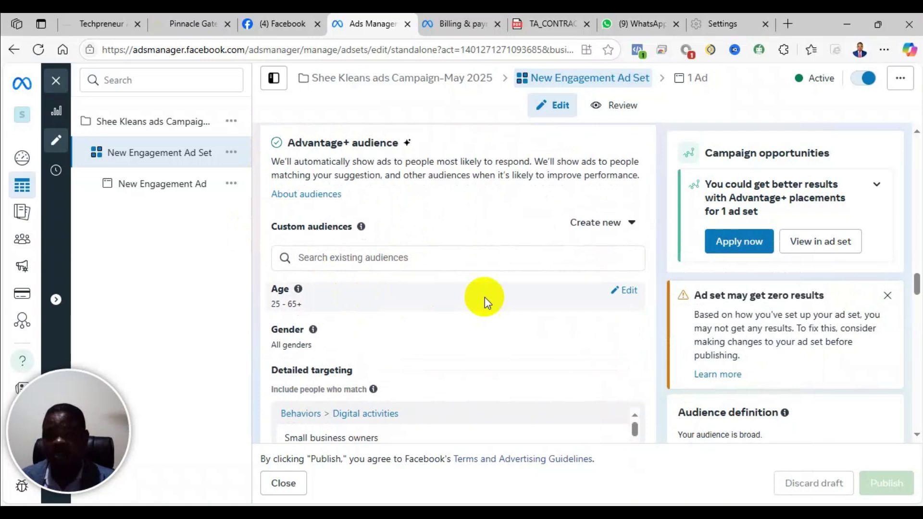
{"action": "scroll", "coordinate": [442, 289], "scroll_direction": "down", "scroll_amount": 3}
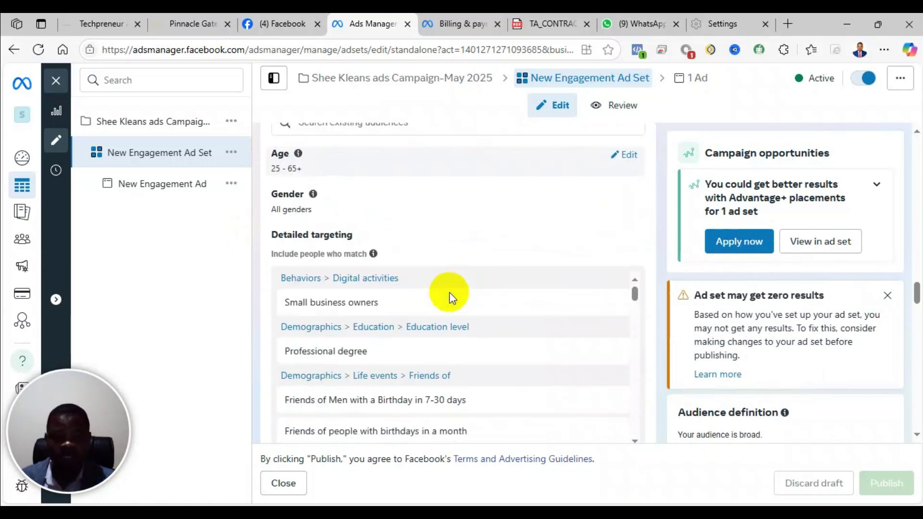
{"action": "scroll", "coordinate": [426, 261], "scroll_direction": "up", "scroll_amount": 2}
{"action": "scroll", "coordinate": [426, 262], "scroll_direction": "down", "scroll_amount": 6}
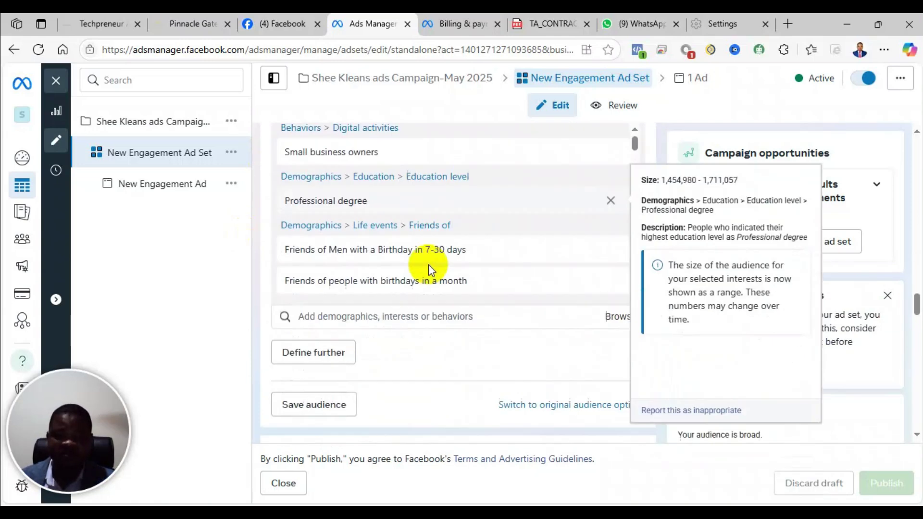
{"action": "scroll", "coordinate": [478, 309], "scroll_direction": "up", "scroll_amount": 4}
{"action": "scroll", "coordinate": [514, 296], "scroll_direction": "down", "scroll_amount": 5}
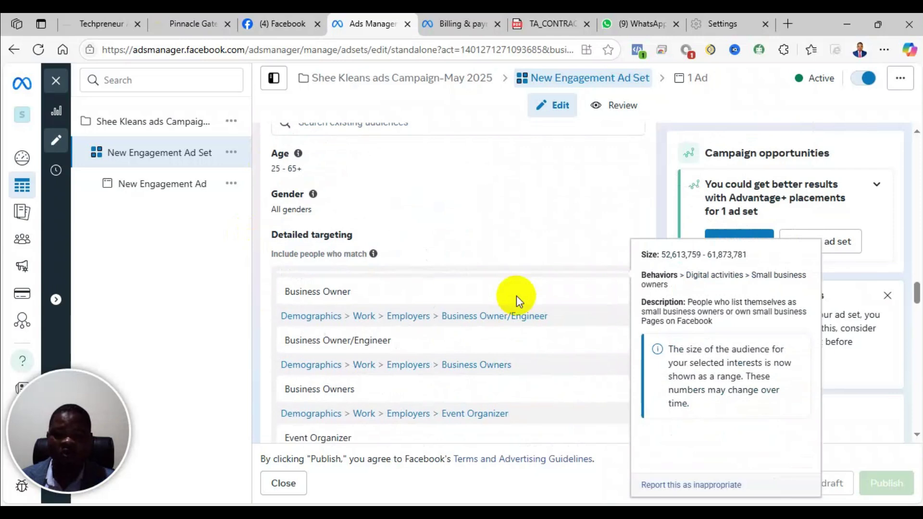
{"action": "scroll", "coordinate": [621, 231], "scroll_direction": "down", "scroll_amount": 5}
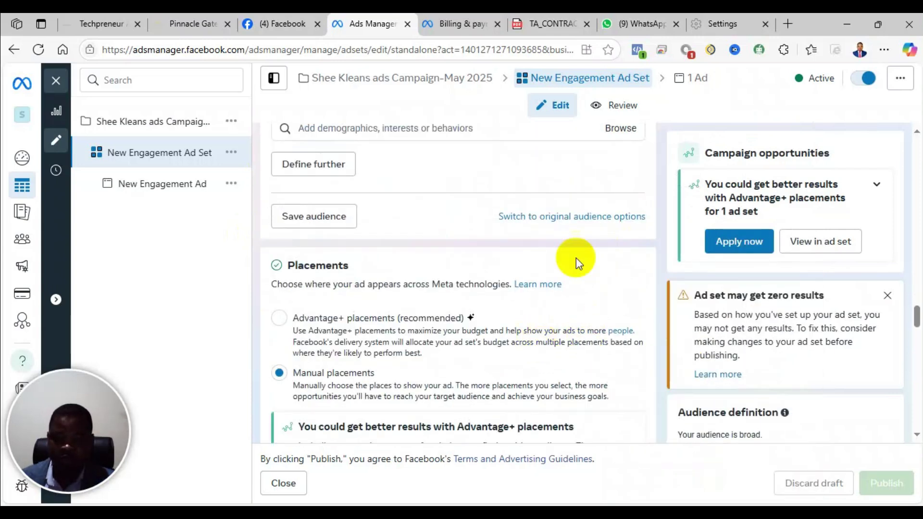
Switch the ad set from Advantage+ audience back to the original audience options.
{"action": "left_click", "coordinate": [572, 218]}
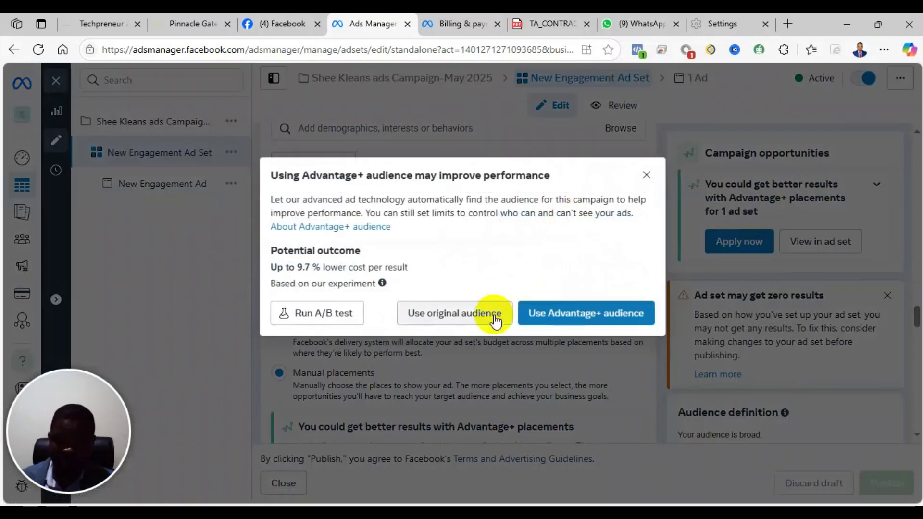
{"action": "left_click", "coordinate": [495, 315]}
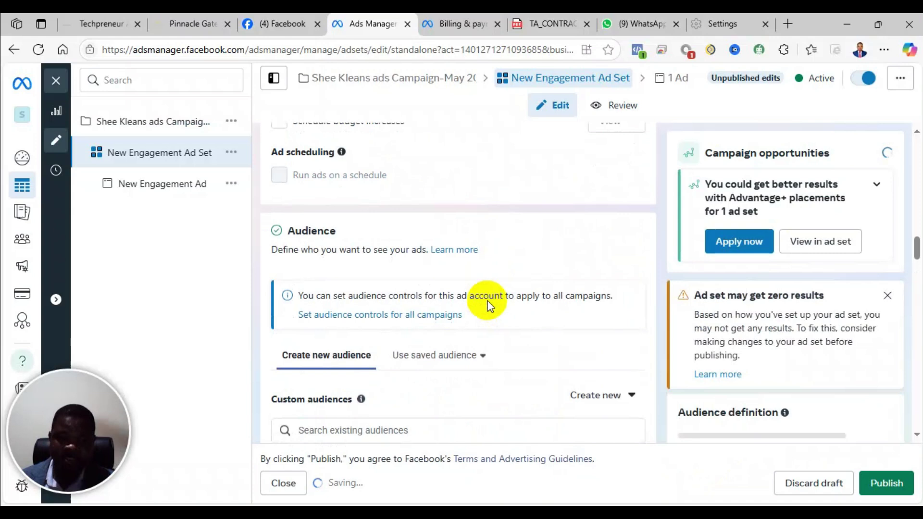
{"action": "scroll", "coordinate": [486, 304], "scroll_direction": "up", "scroll_amount": 5}
{"action": "scroll", "coordinate": [422, 303], "scroll_direction": "down", "scroll_amount": 8}
{"action": "scroll", "coordinate": [424, 308], "scroll_direction": "down", "scroll_amount": 10}
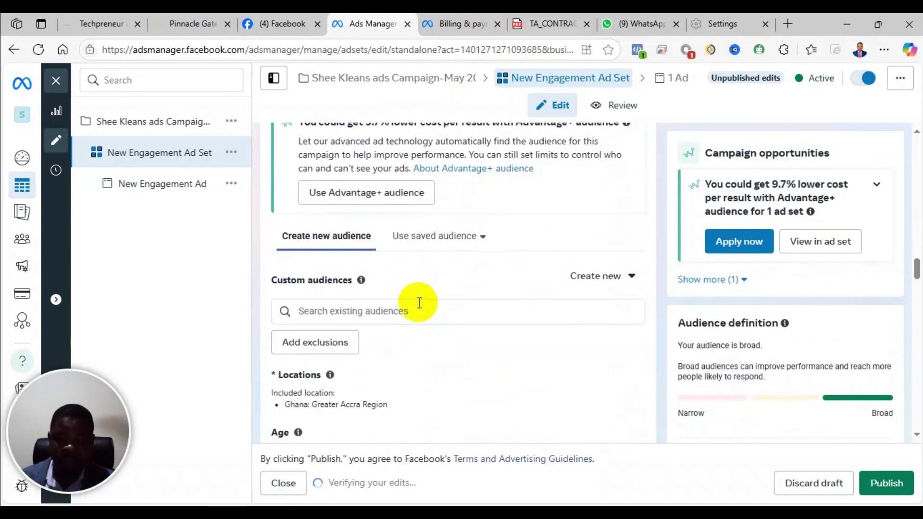
{"action": "scroll", "coordinate": [509, 272], "scroll_direction": "up", "scroll_amount": 4}
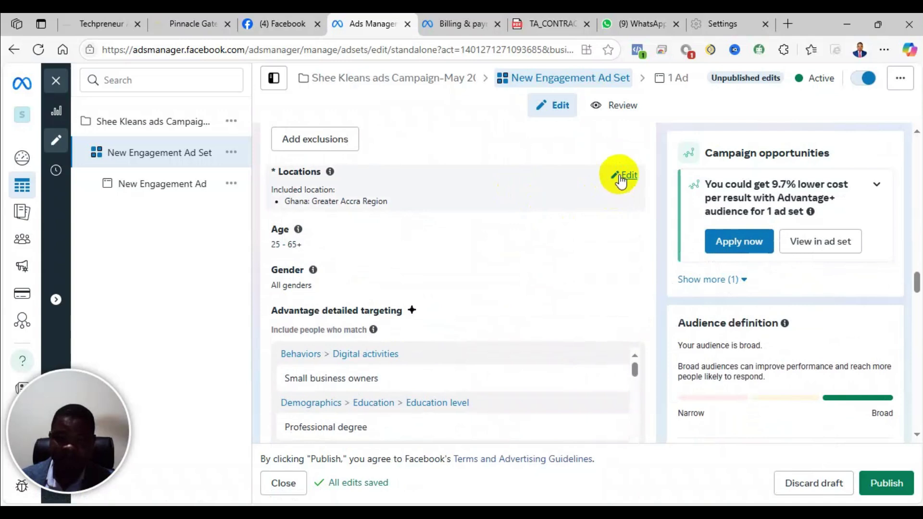
Open the Locations targeting (Greater Accra Region) for editing.
{"action": "left_click", "coordinate": [623, 177]}
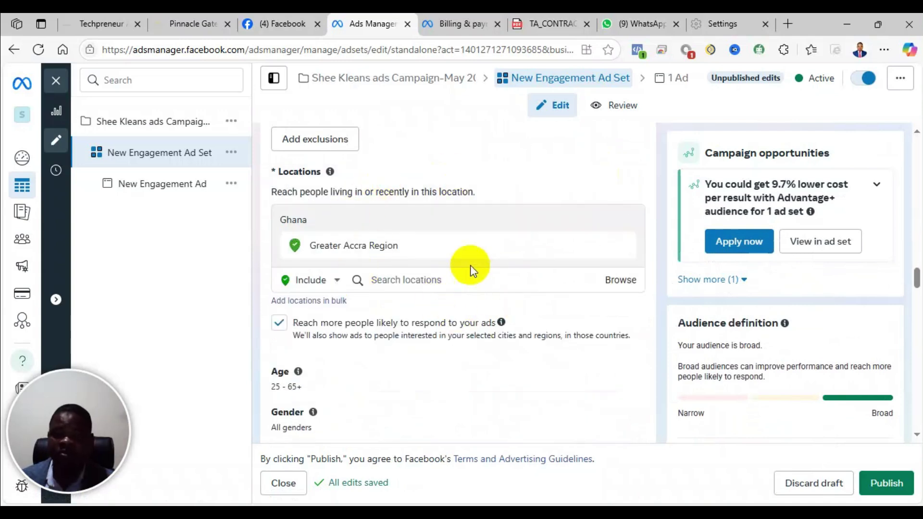
{"action": "scroll", "coordinate": [631, 347], "scroll_direction": "down", "scroll_amount": 5}
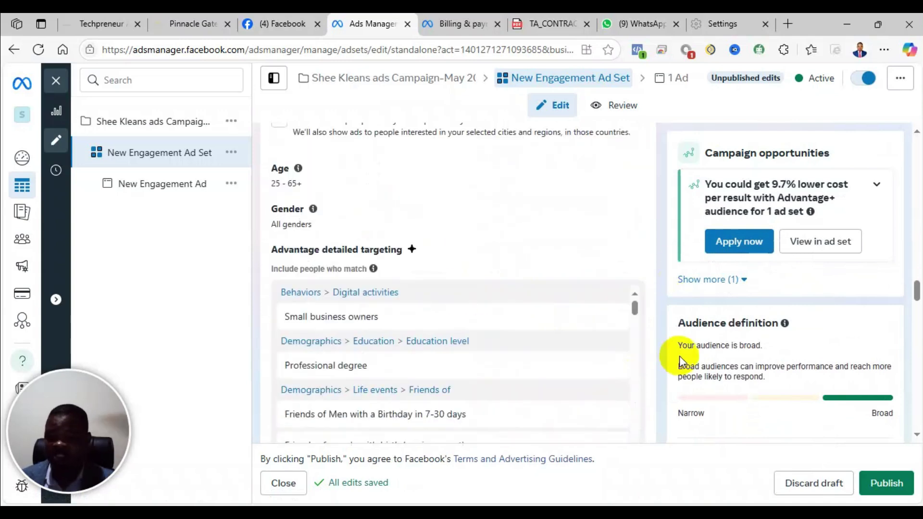
{"action": "scroll", "coordinate": [782, 299], "scroll_direction": "down", "scroll_amount": 5}
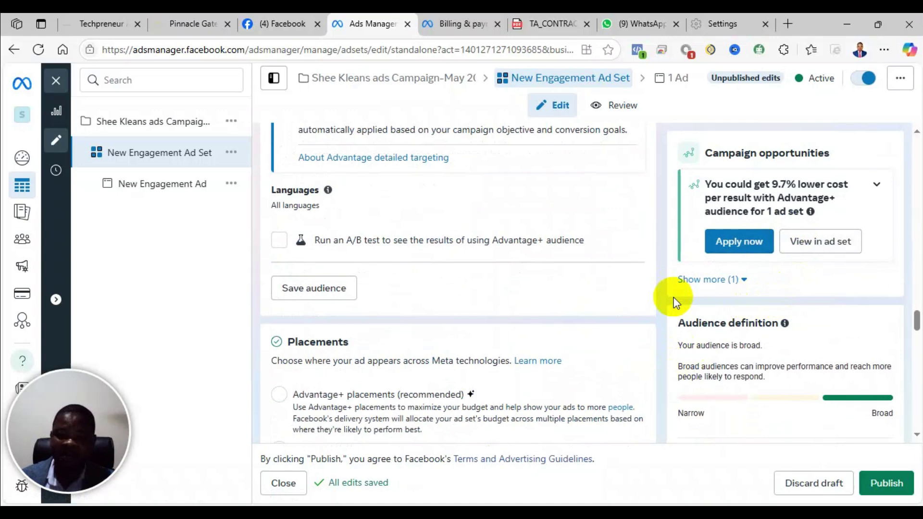
{"action": "scroll", "coordinate": [673, 303], "scroll_direction": "up", "scroll_amount": 10}
{"action": "scroll", "coordinate": [735, 301], "scroll_direction": "up", "scroll_amount": 15}
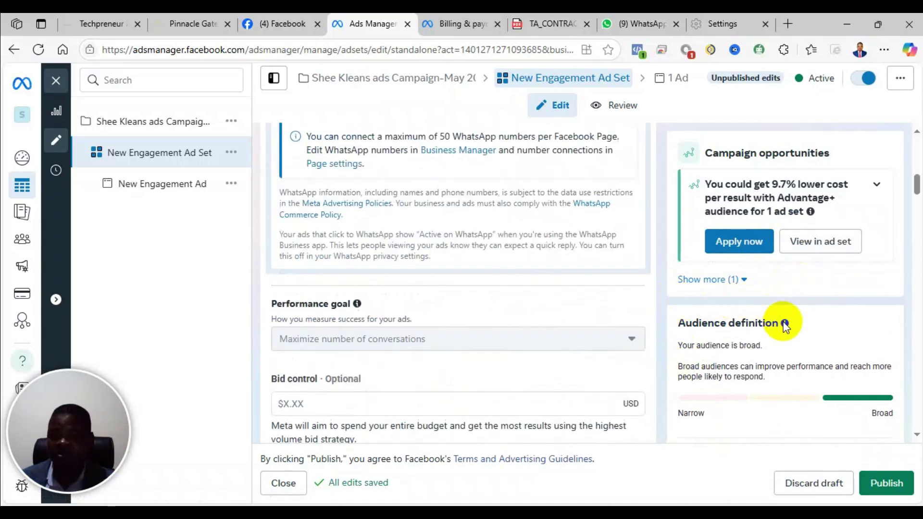
{"action": "scroll", "coordinate": [807, 336], "scroll_direction": "down", "scroll_amount": 15}
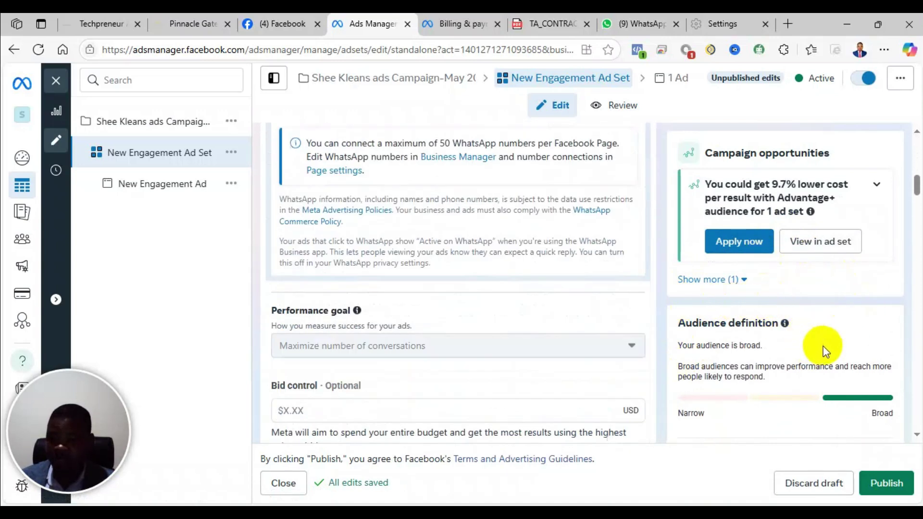
{"action": "scroll", "coordinate": [777, 350], "scroll_direction": "down", "scroll_amount": 15}
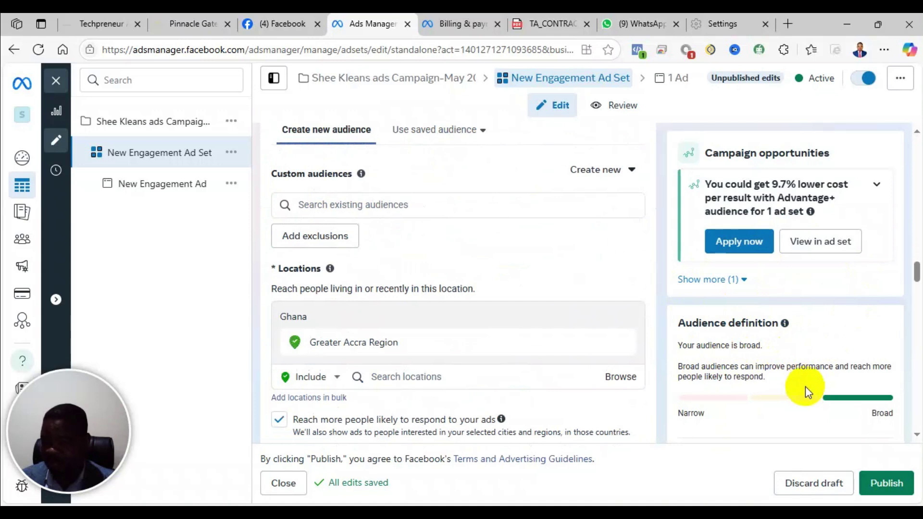
{"action": "scroll", "coordinate": [790, 374], "scroll_direction": "down", "scroll_amount": 15}
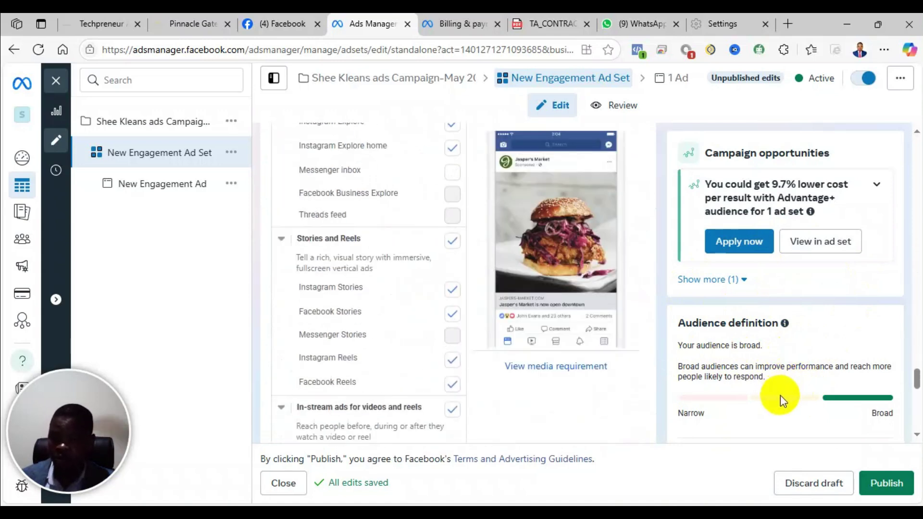
{"action": "scroll", "coordinate": [807, 394], "scroll_direction": "down", "scroll_amount": 3}
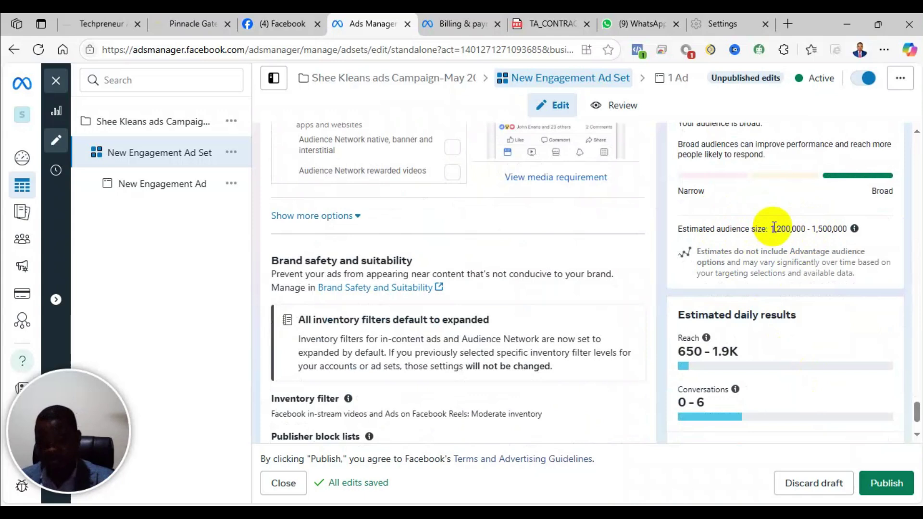
{"action": "scroll", "coordinate": [599, 287], "scroll_direction": "up", "scroll_amount": 15}
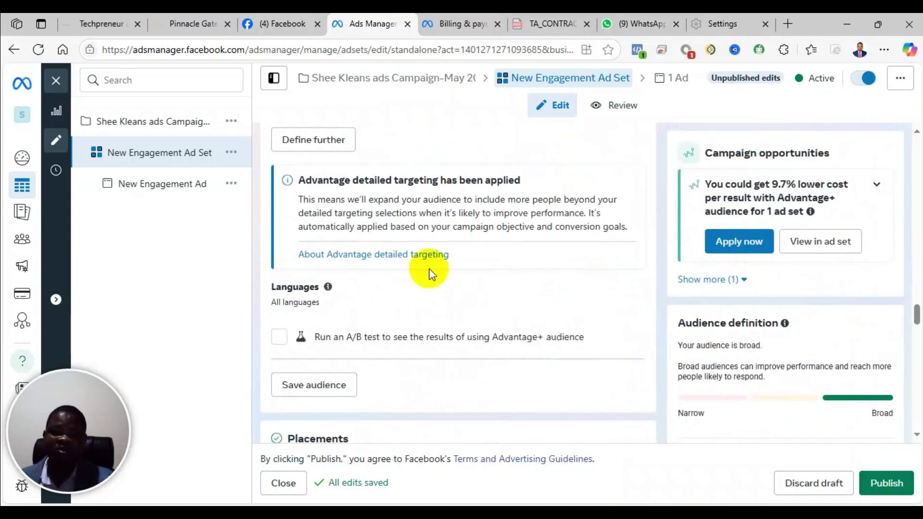
{"action": "scroll", "coordinate": [429, 273], "scroll_direction": "up", "scroll_amount": 10}
{"action": "scroll", "coordinate": [439, 371], "scroll_direction": "down", "scroll_amount": 4}
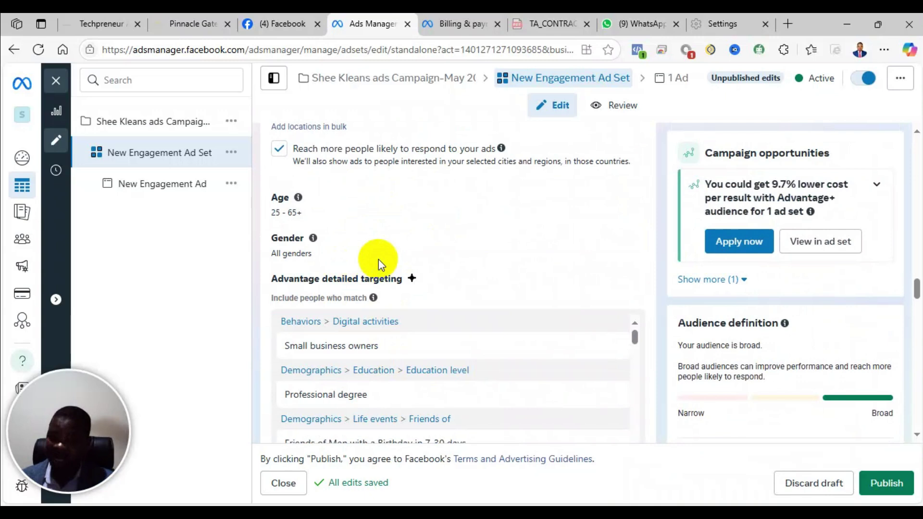
{"action": "scroll", "coordinate": [783, 383], "scroll_direction": "down", "scroll_amount": 3}
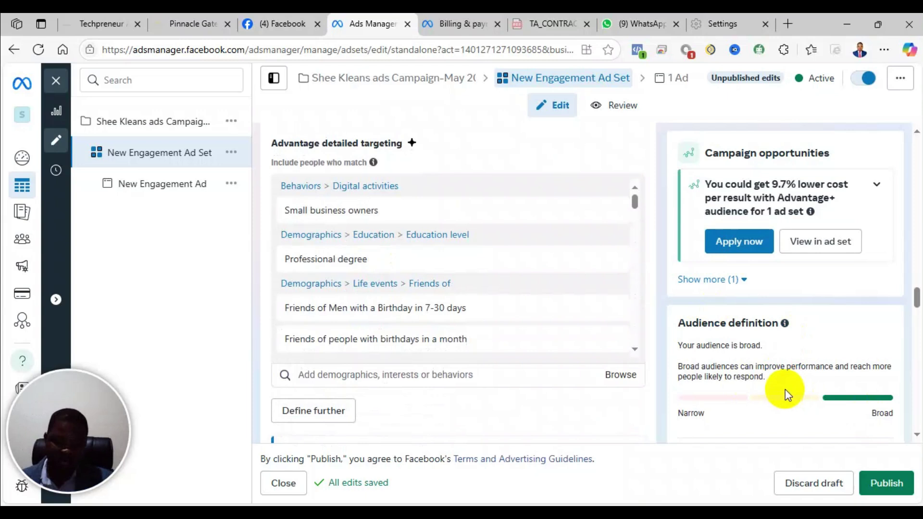
{"action": "scroll", "coordinate": [522, 262], "scroll_direction": "down", "scroll_amount": 1}
{"action": "scroll", "coordinate": [362, 302], "scroll_direction": "down", "scroll_amount": 3}
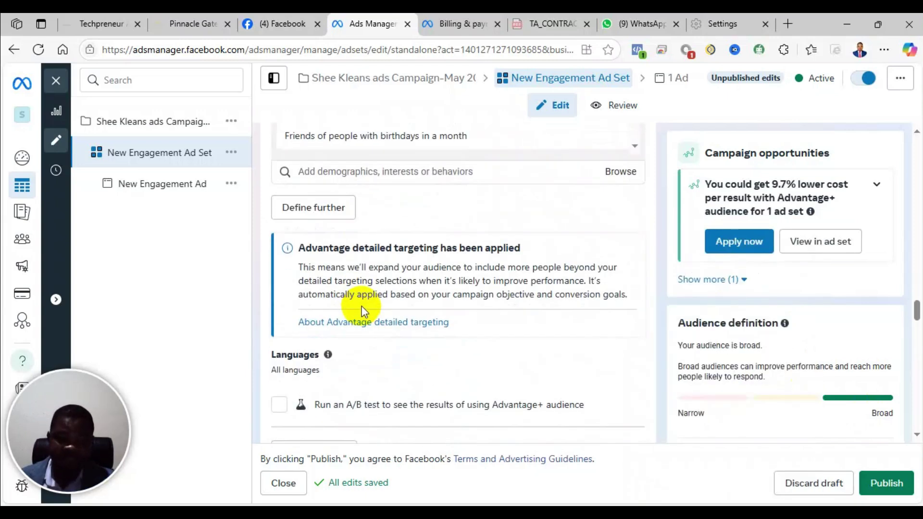
{"action": "scroll", "coordinate": [373, 303], "scroll_direction": "down", "scroll_amount": 5}
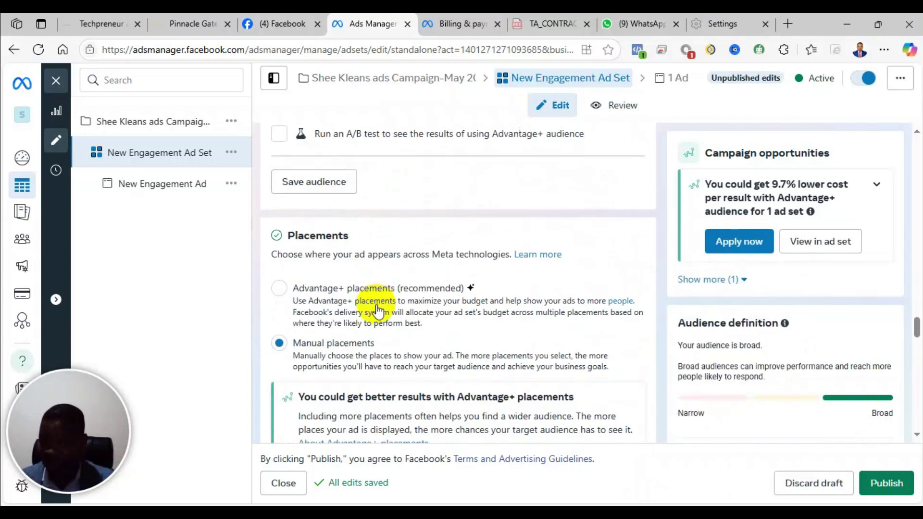
Scroll through the Facebook and Instagram placements checklist alongside the Facebook Feed preview.
{"action": "scroll", "coordinate": [377, 311], "scroll_direction": "down", "scroll_amount": 6}
{"action": "scroll", "coordinate": [406, 315], "scroll_direction": "up", "scroll_amount": 1}
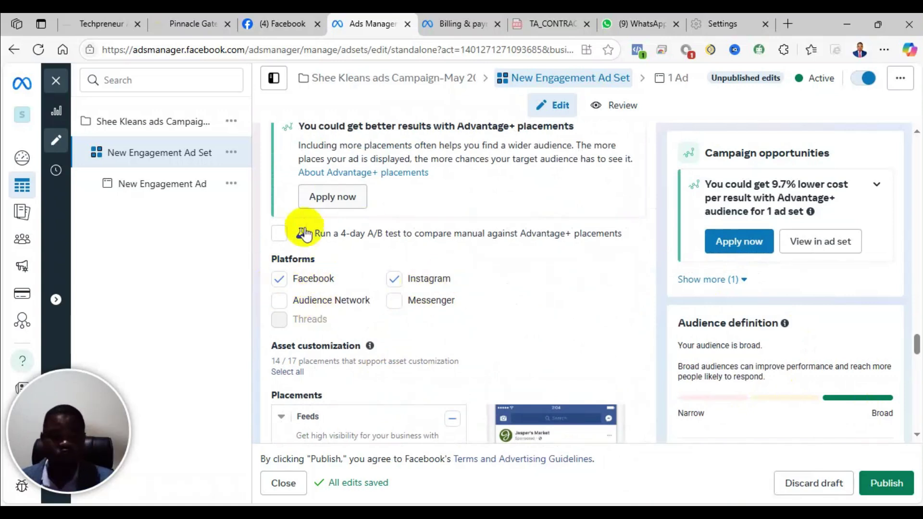
{"action": "scroll", "coordinate": [327, 298], "scroll_direction": "down", "scroll_amount": 4}
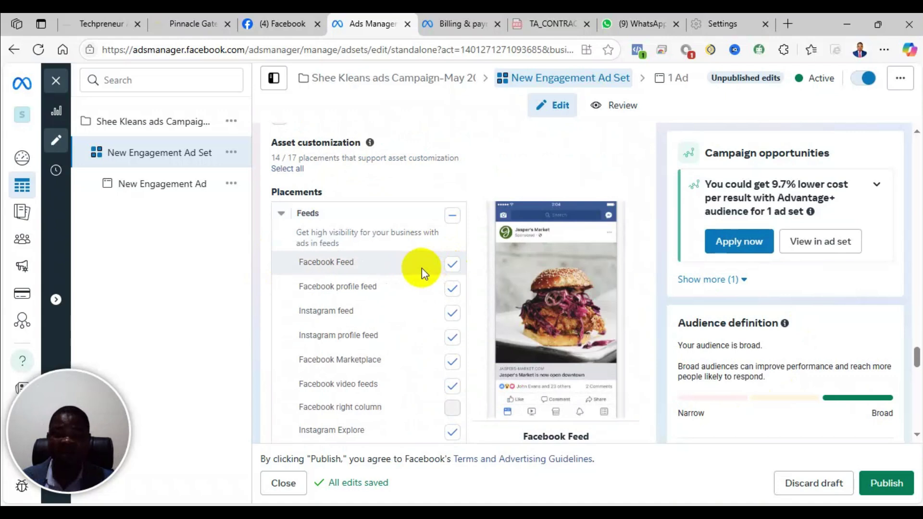
Browse the Shee Kleans Facebook home feed, then return to the ad set editor in Ads Manager.
{"action": "left_click", "coordinate": [282, 23]}
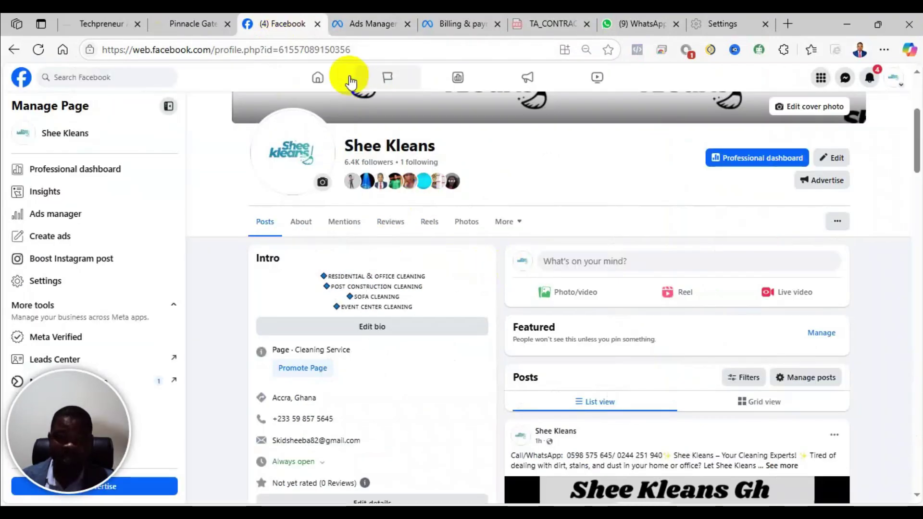
{"action": "left_click", "coordinate": [313, 76]}
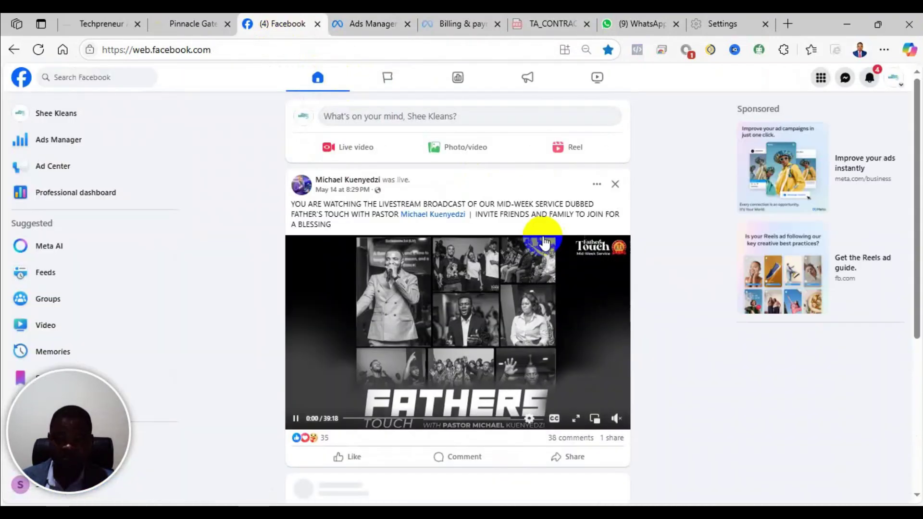
{"action": "scroll", "coordinate": [515, 250], "scroll_direction": "down", "scroll_amount": 12}
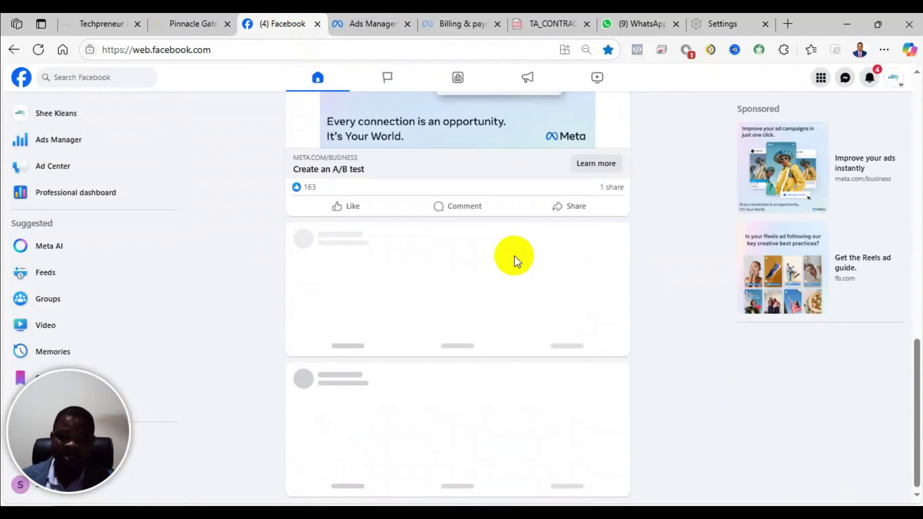
{"action": "scroll", "coordinate": [514, 255], "scroll_direction": "down", "scroll_amount": 8}
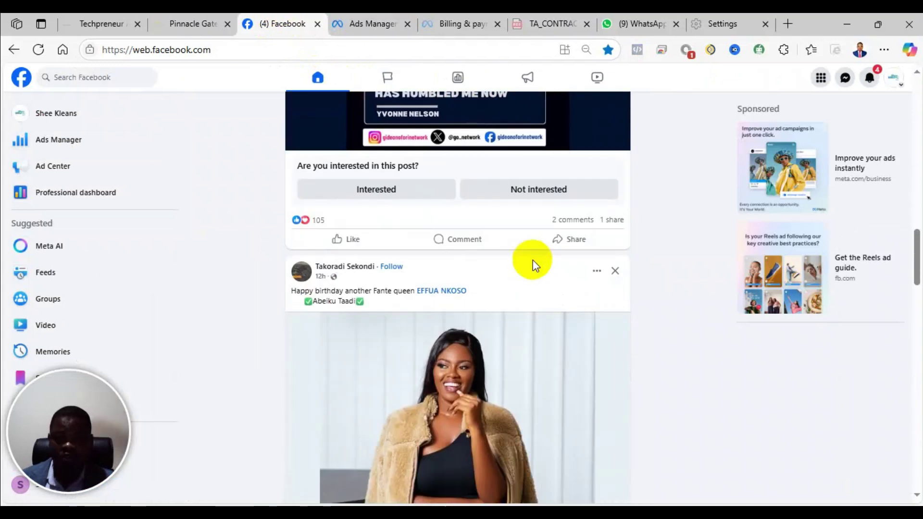
{"action": "scroll", "coordinate": [533, 261], "scroll_direction": "down", "scroll_amount": 4}
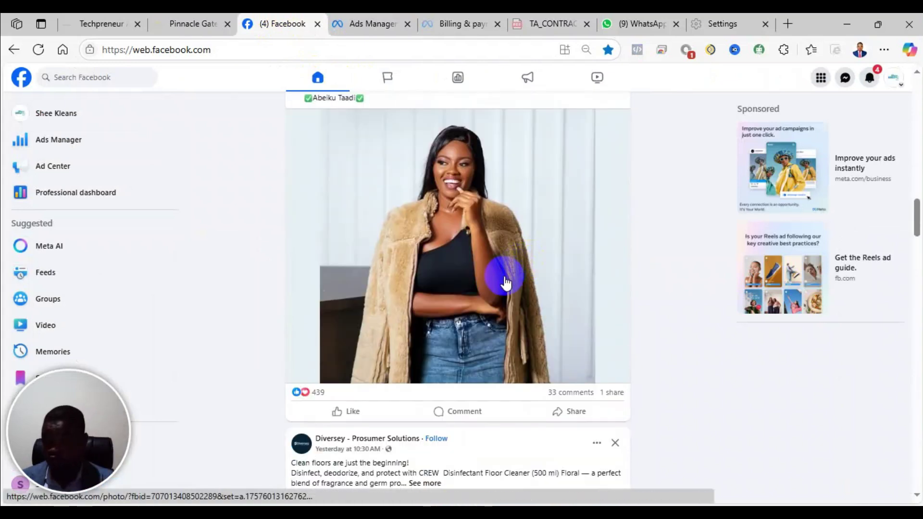
{"action": "scroll", "coordinate": [522, 269], "scroll_direction": "down", "scroll_amount": 5}
{"action": "left_click", "coordinate": [354, 17]}
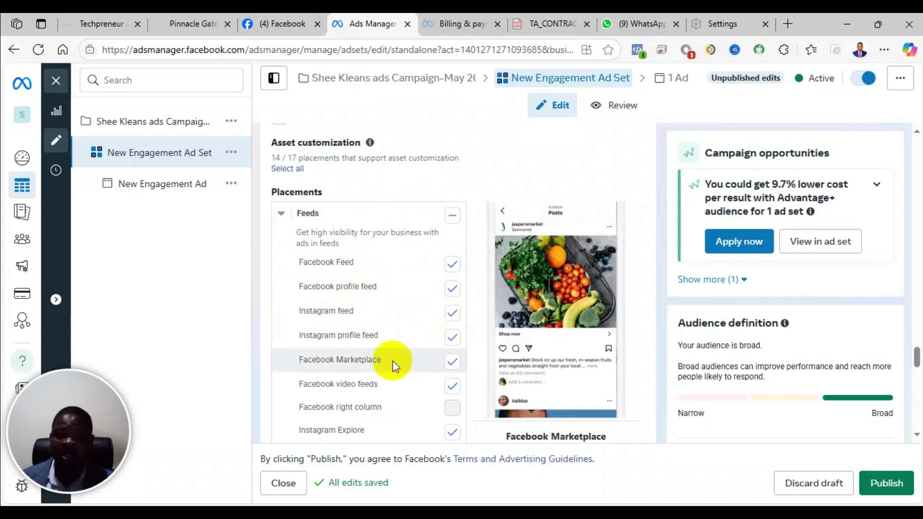
{"action": "scroll", "coordinate": [383, 397], "scroll_direction": "down", "scroll_amount": 3}
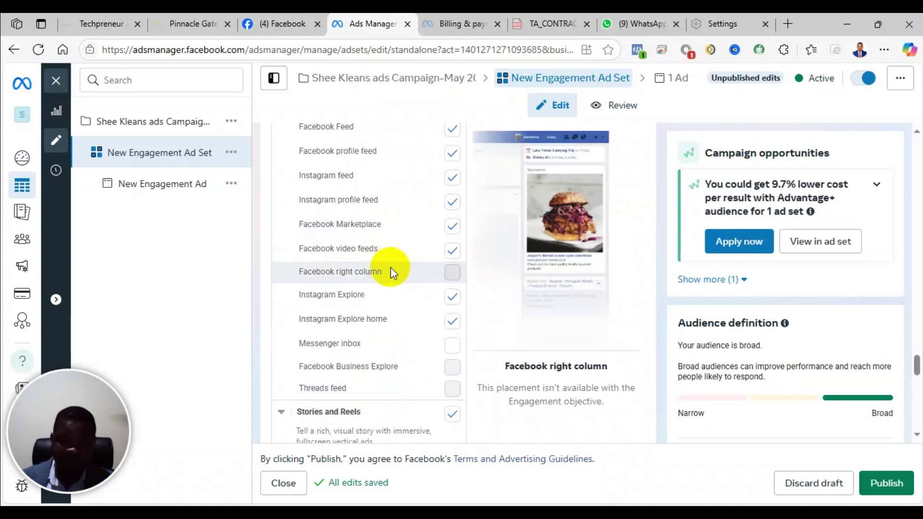
{"action": "scroll", "coordinate": [411, 313], "scroll_direction": "up", "scroll_amount": 3}
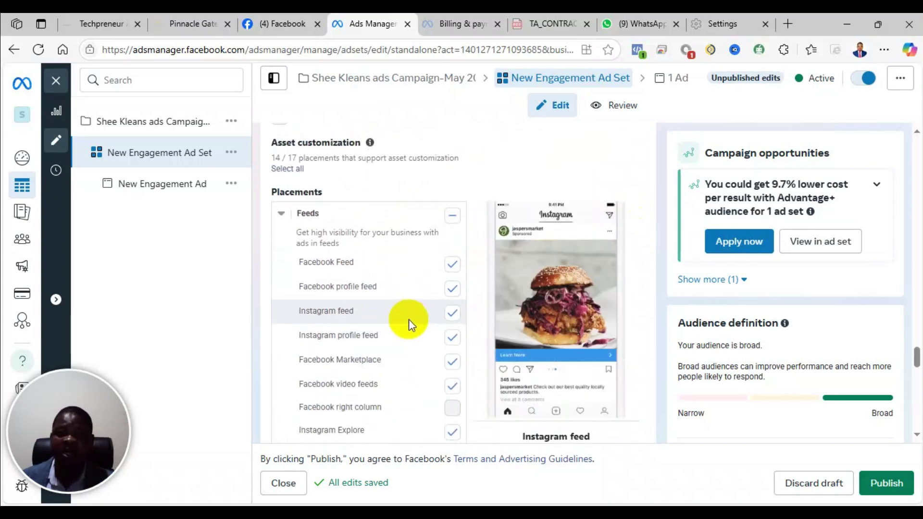
{"action": "scroll", "coordinate": [408, 320], "scroll_direction": "up", "scroll_amount": 8}
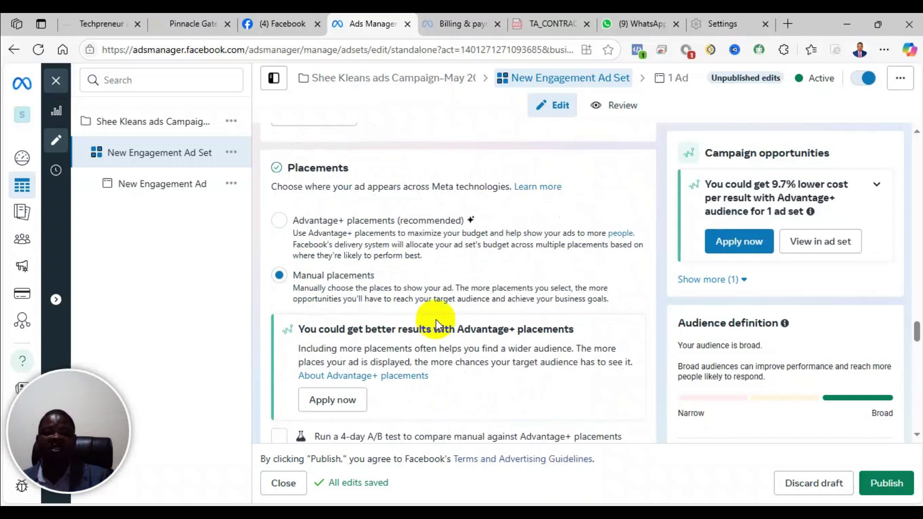
{"action": "scroll", "coordinate": [436, 323], "scroll_direction": "down", "scroll_amount": 5}
{"action": "scroll", "coordinate": [423, 321], "scroll_direction": "up", "scroll_amount": 5}
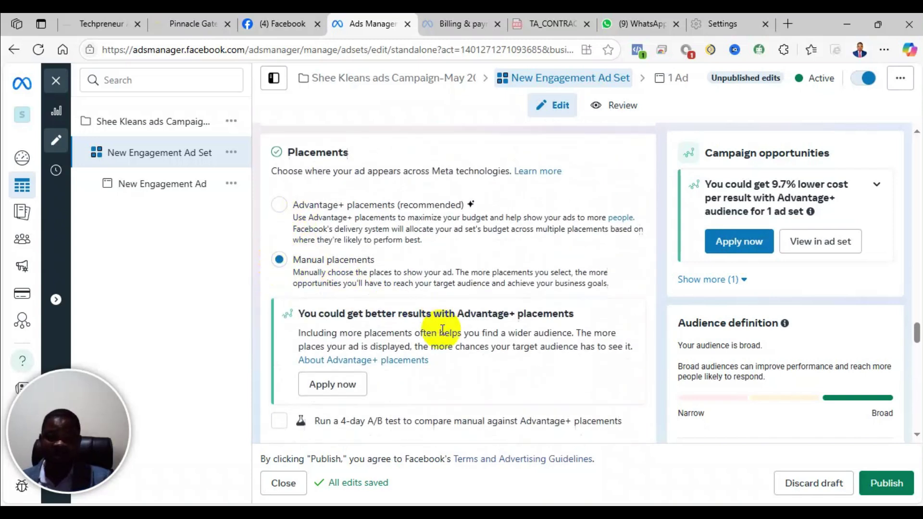
{"action": "scroll", "coordinate": [440, 324], "scroll_direction": "down", "scroll_amount": 5}
{"action": "scroll", "coordinate": [440, 321], "scroll_direction": "down", "scroll_amount": 1}
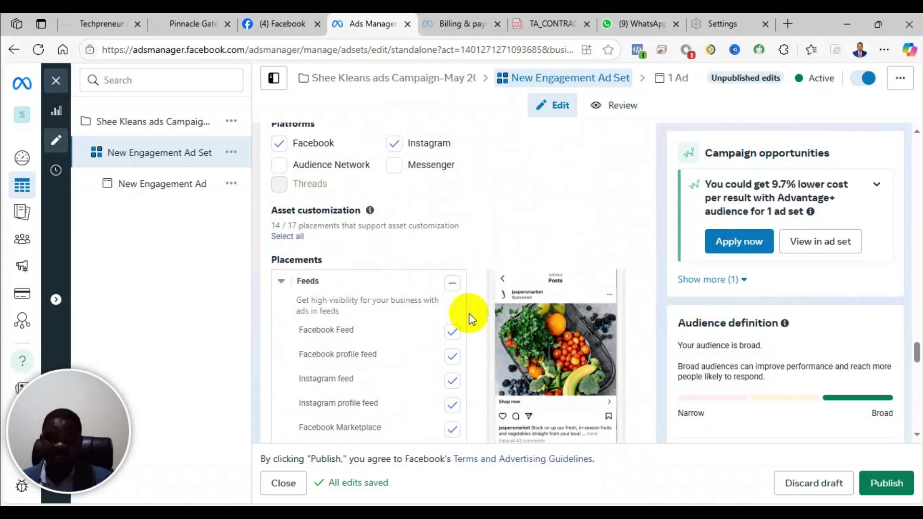
{"action": "scroll", "coordinate": [274, 257], "scroll_direction": "up", "scroll_amount": 6}
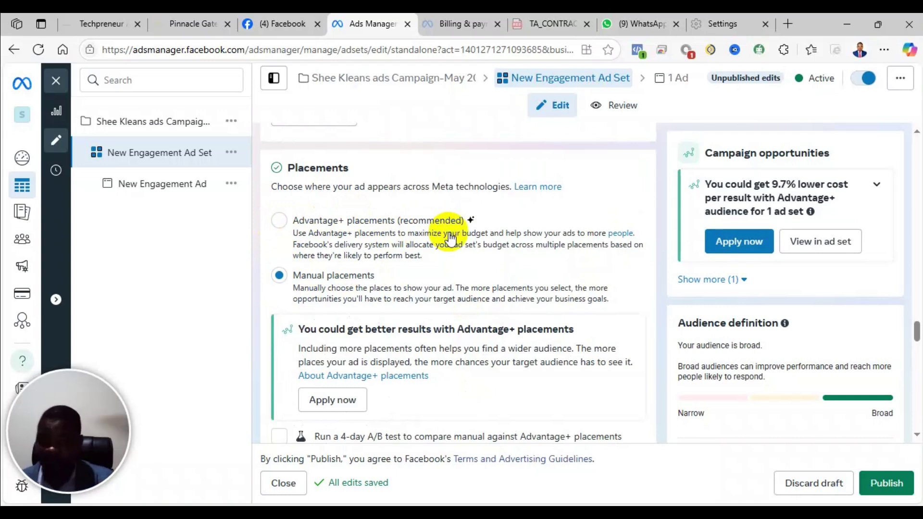
{"action": "scroll", "coordinate": [481, 240], "scroll_direction": "up", "scroll_amount": 8}
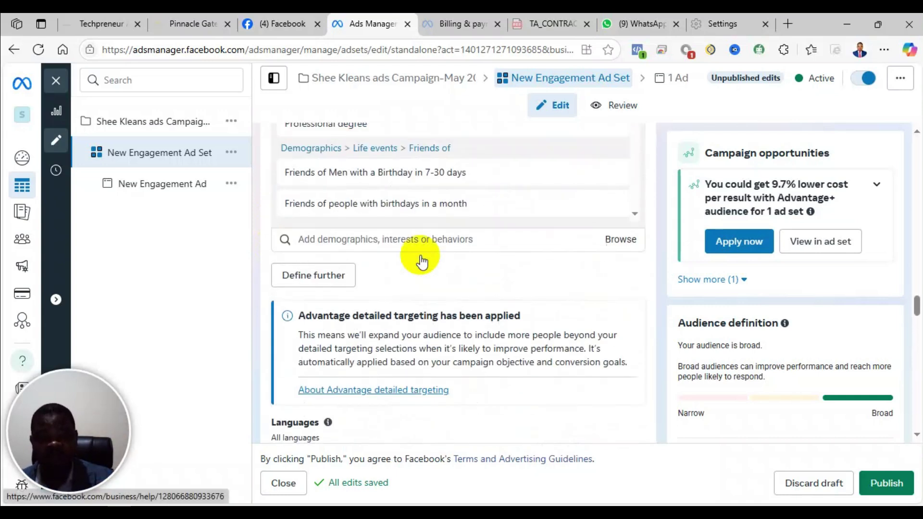
{"action": "scroll", "coordinate": [420, 255], "scroll_direction": "up", "scroll_amount": 3}
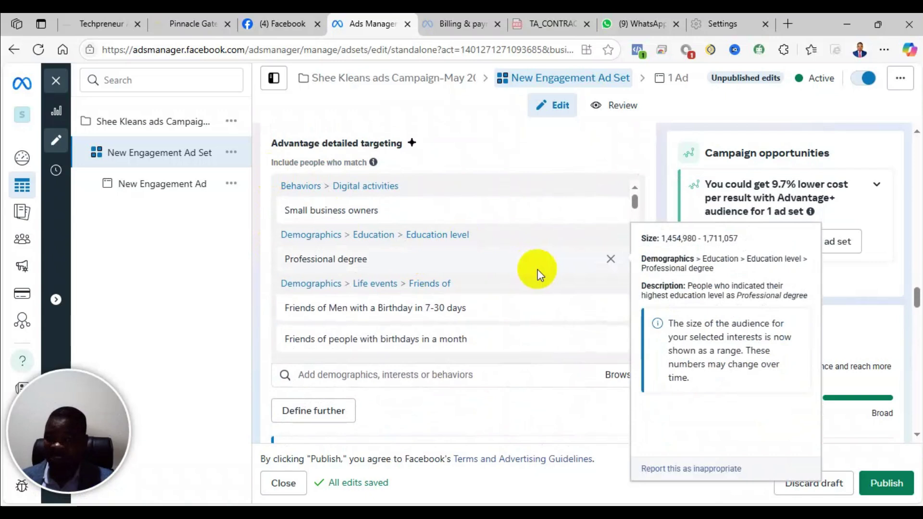
{"action": "scroll", "coordinate": [451, 287], "scroll_direction": "up", "scroll_amount": 10}
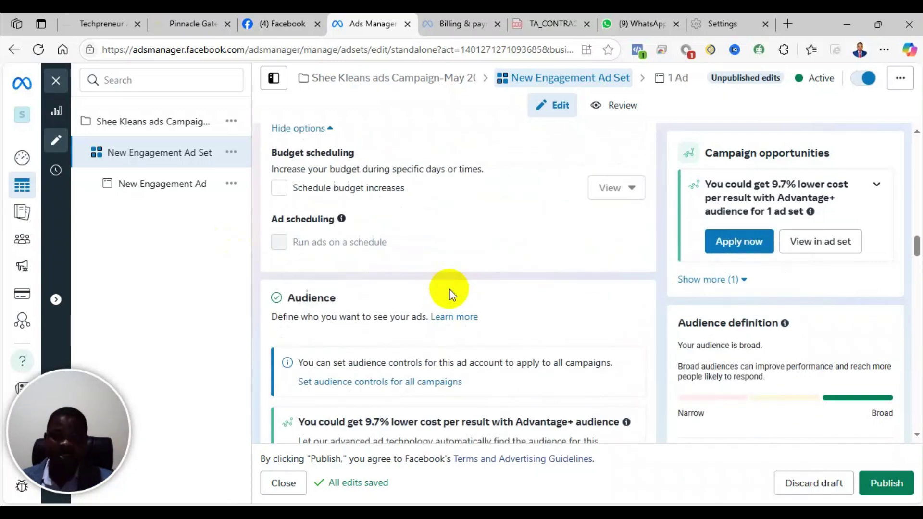
{"action": "scroll", "coordinate": [469, 281], "scroll_direction": "up", "scroll_amount": 10}
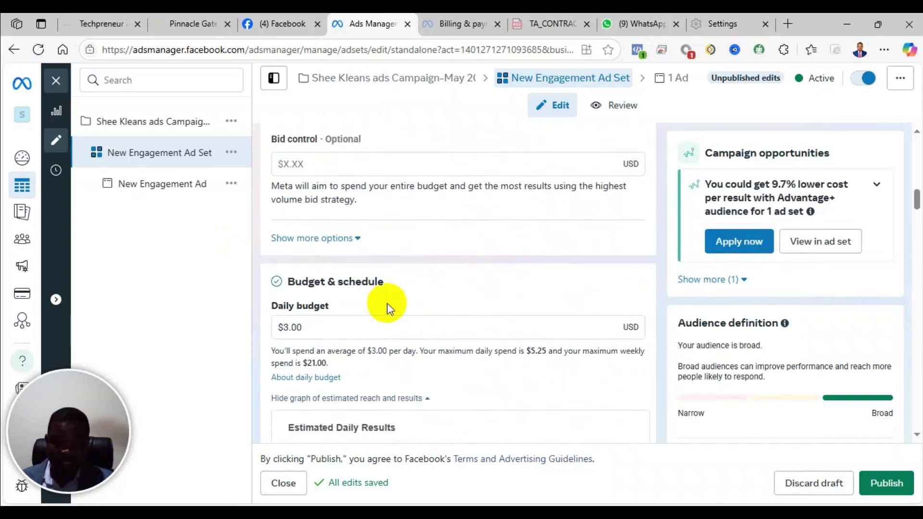
{"action": "scroll", "coordinate": [355, 307], "scroll_direction": "up", "scroll_amount": 4}
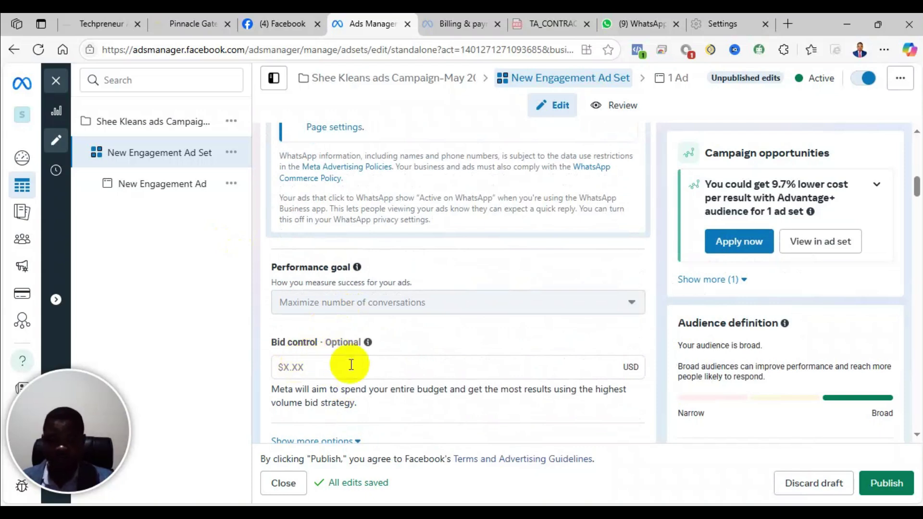
{"action": "scroll", "coordinate": [346, 351], "scroll_direction": "down", "scroll_amount": 1}
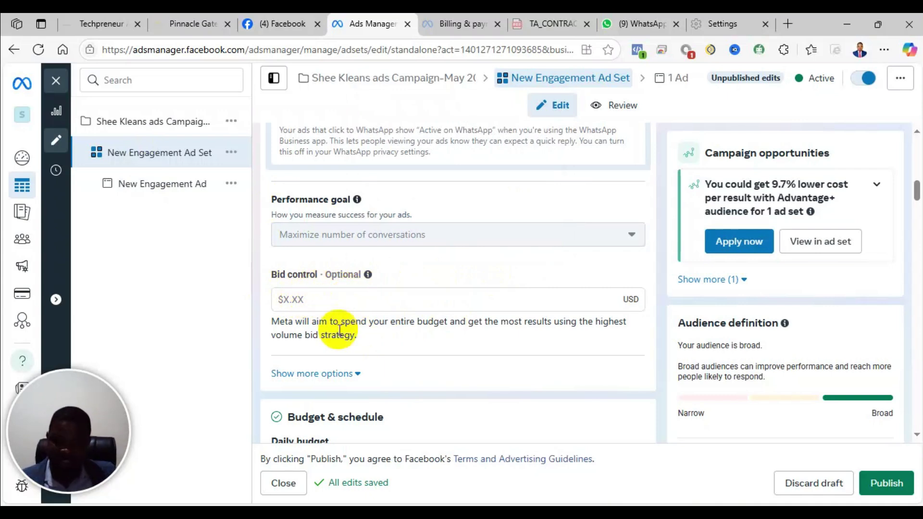
{"action": "scroll", "coordinate": [341, 327], "scroll_direction": "down", "scroll_amount": 3}
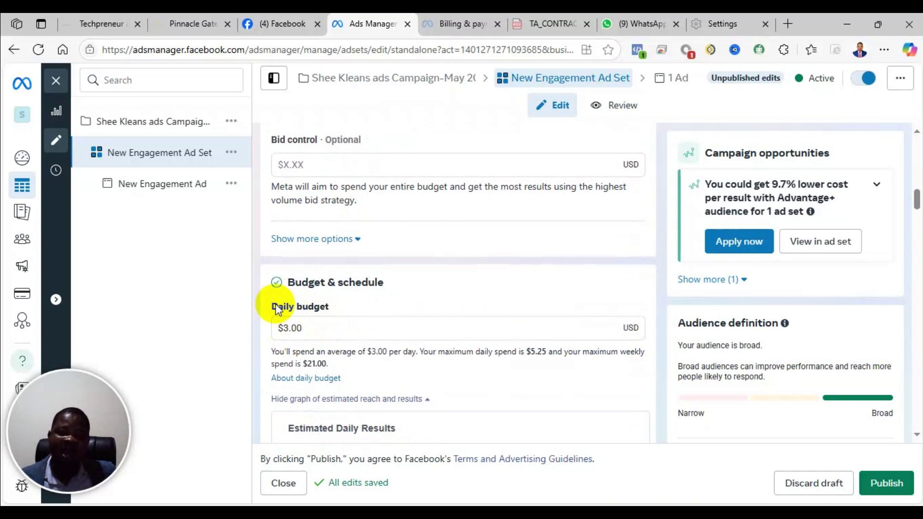
{"action": "scroll", "coordinate": [274, 306], "scroll_direction": "up", "scroll_amount": 3}
{"action": "scroll", "coordinate": [276, 303], "scroll_direction": "down", "scroll_amount": 3}
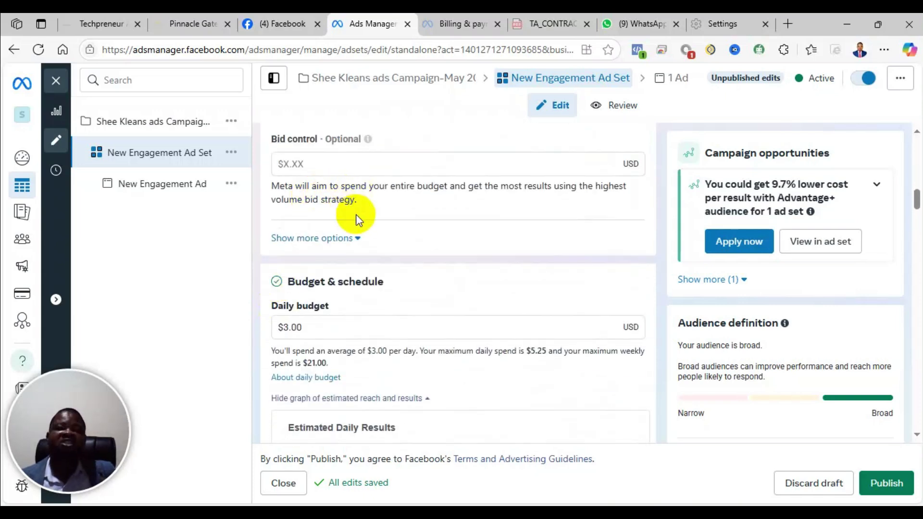
{"action": "scroll", "coordinate": [335, 210], "scroll_direction": "up", "scroll_amount": 2}
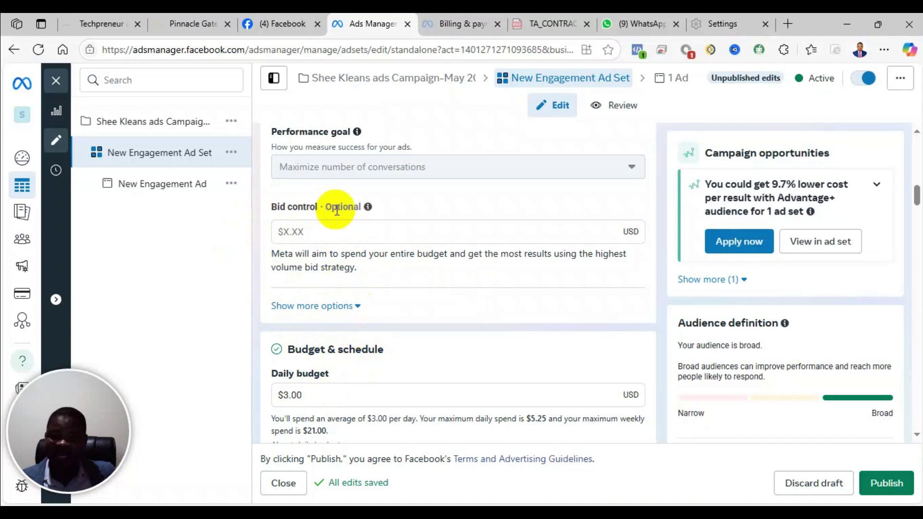
{"action": "scroll", "coordinate": [299, 228], "scroll_direction": "up", "scroll_amount": 1}
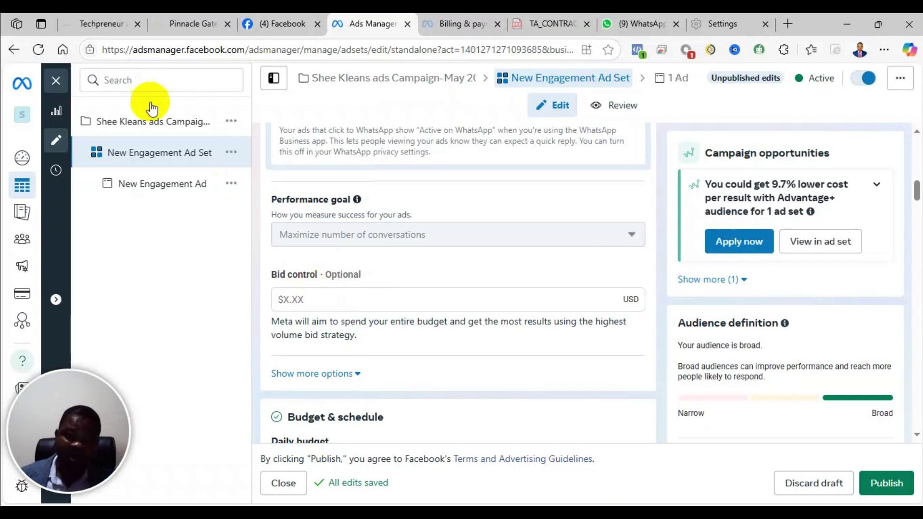
Open New Engagement Ad and review its Identity, Ad setup and Facebook/Instagram ad previews.
{"action": "left_click", "coordinate": [165, 188]}
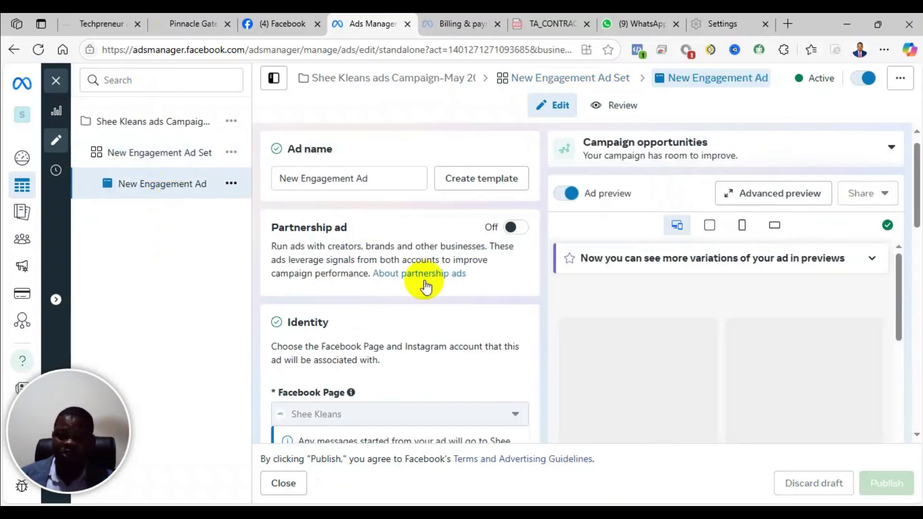
{"action": "scroll", "coordinate": [422, 283], "scroll_direction": "down", "scroll_amount": 5}
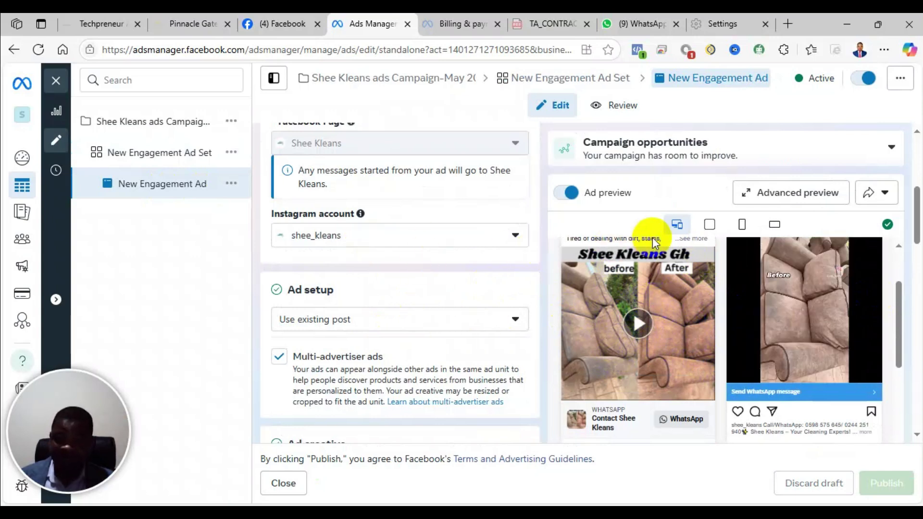
{"action": "left_click", "coordinate": [610, 289]}
{"action": "scroll", "coordinate": [647, 332], "scroll_direction": "down", "scroll_amount": 3}
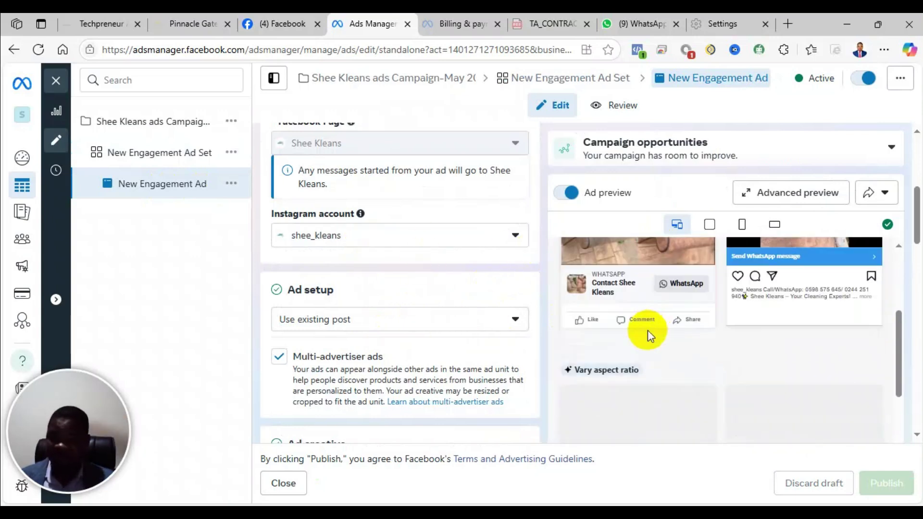
{"action": "scroll", "coordinate": [443, 336], "scroll_direction": "down", "scroll_amount": 3}
{"action": "scroll", "coordinate": [445, 378], "scroll_direction": "up", "scroll_amount": 3}
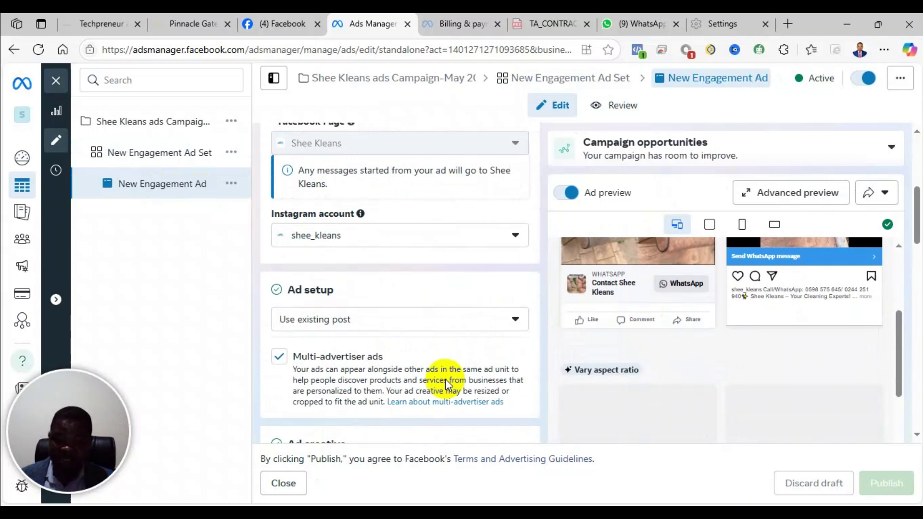
{"action": "mouse_move", "coordinate": [633, 359]}
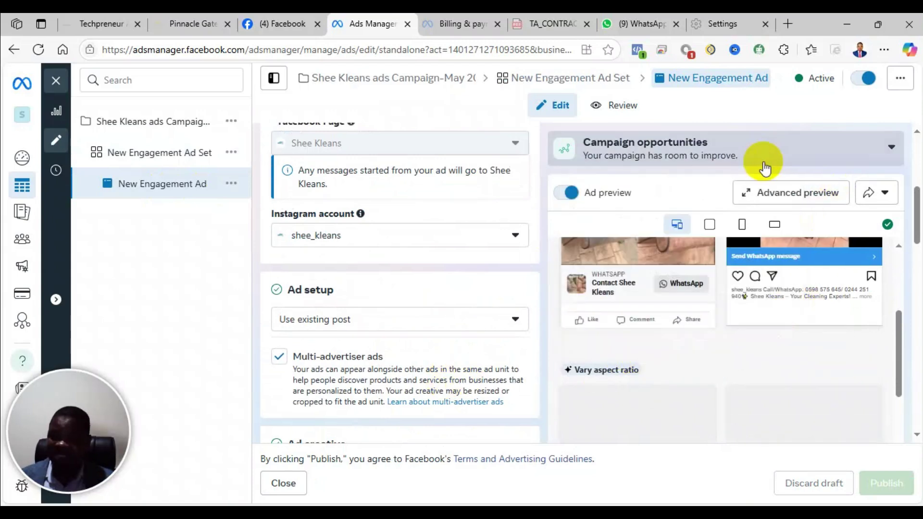
{"action": "scroll", "coordinate": [668, 277], "scroll_direction": "up", "scroll_amount": 3}
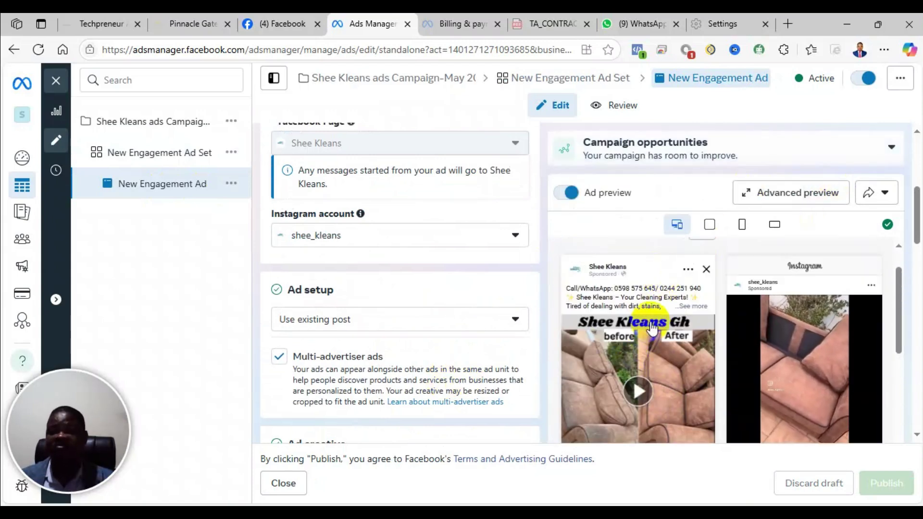
{"action": "scroll", "coordinate": [639, 332], "scroll_direction": "down", "scroll_amount": 2}
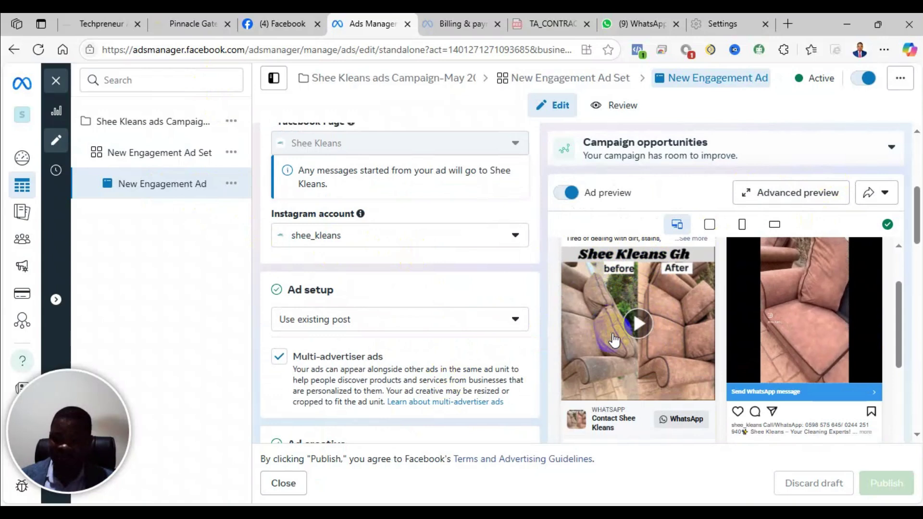